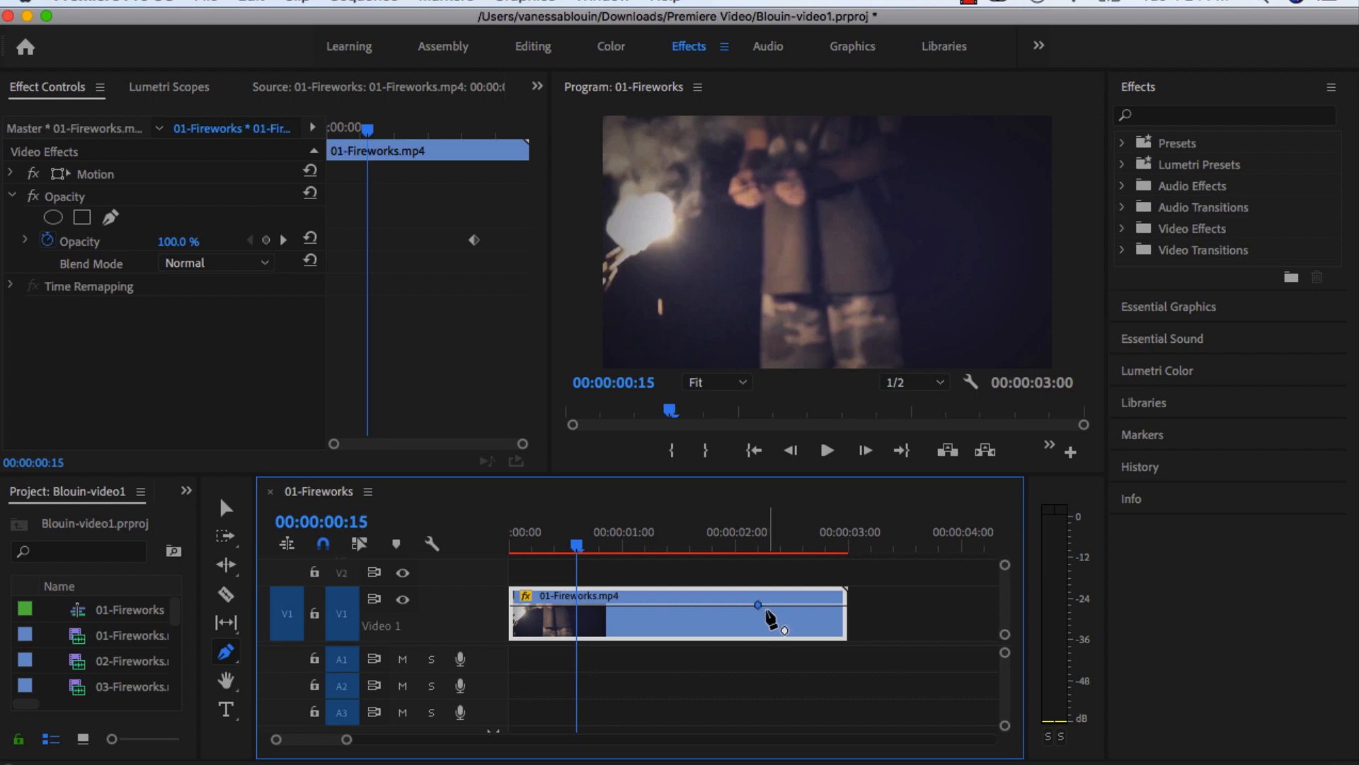
Add an opacity keyframe at the end of the 01-Fireworks.mp4 clip with the Pen tool and lower it to 0% for a fade-out.
left_click(758, 605)
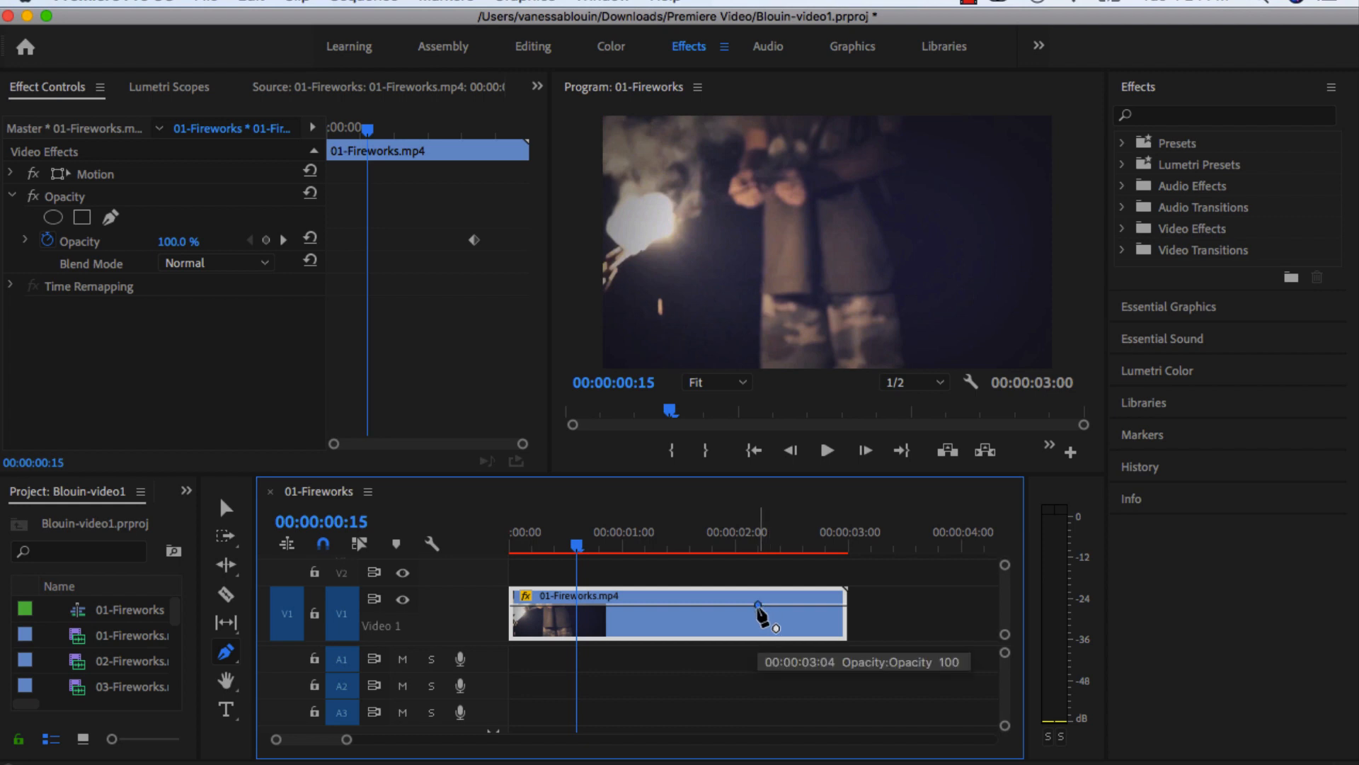
left_click(845, 606)
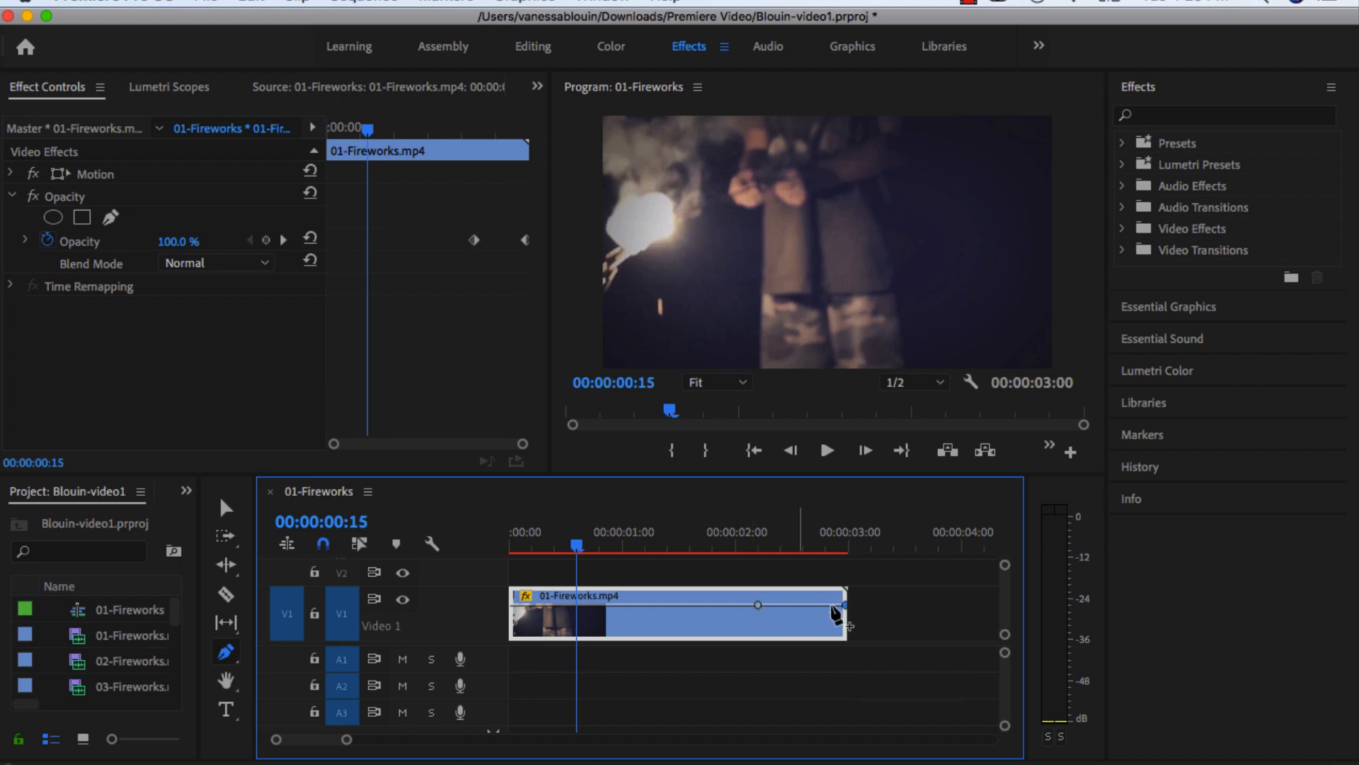
left_click(227, 508)
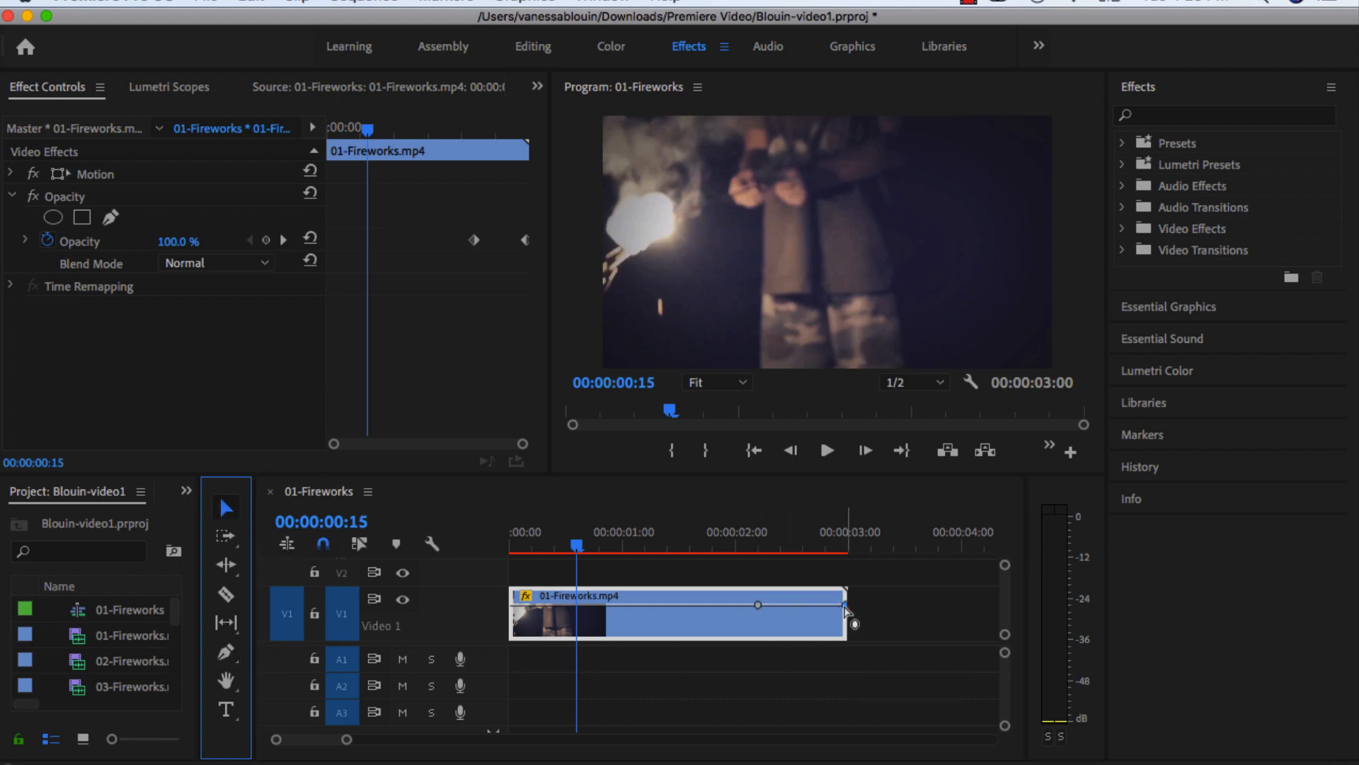
left_click_drag(845, 606, 846, 631)
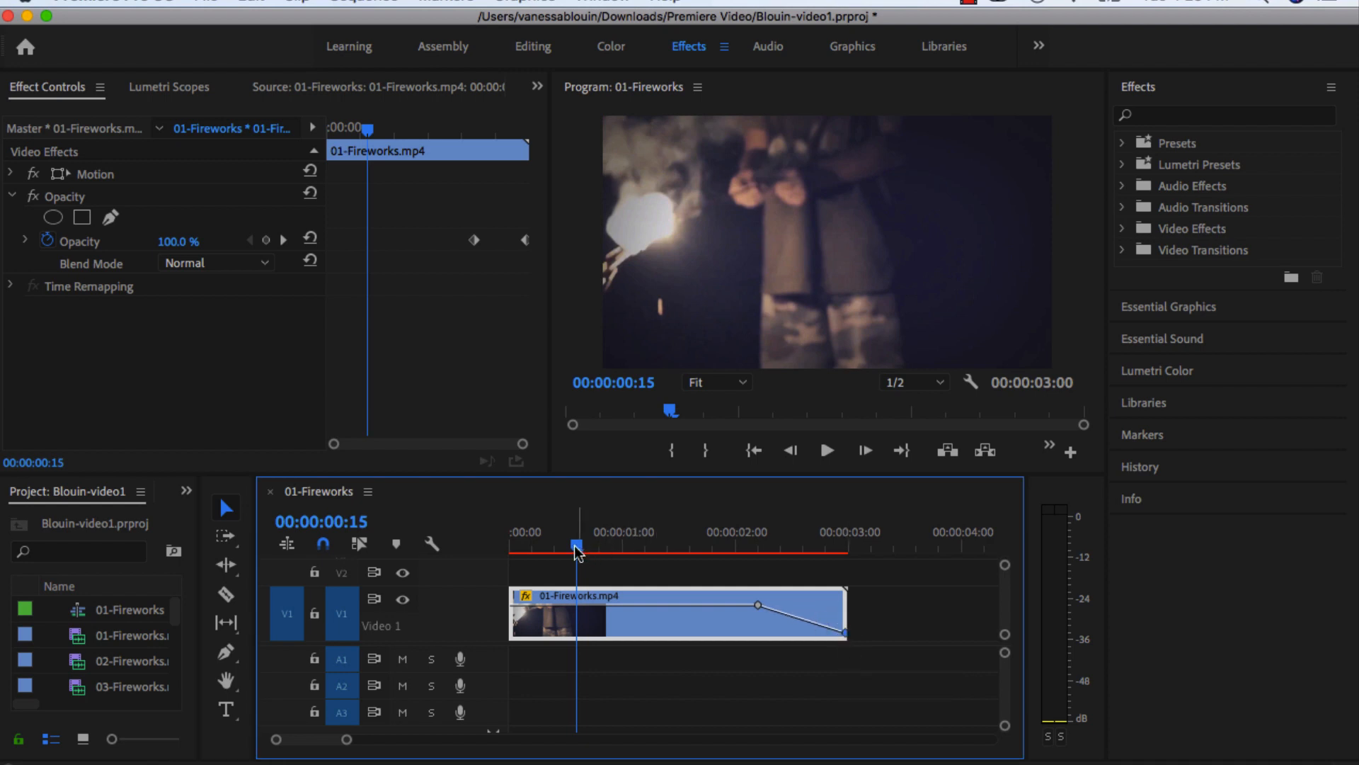
left_click_drag(577, 545, 855, 550)
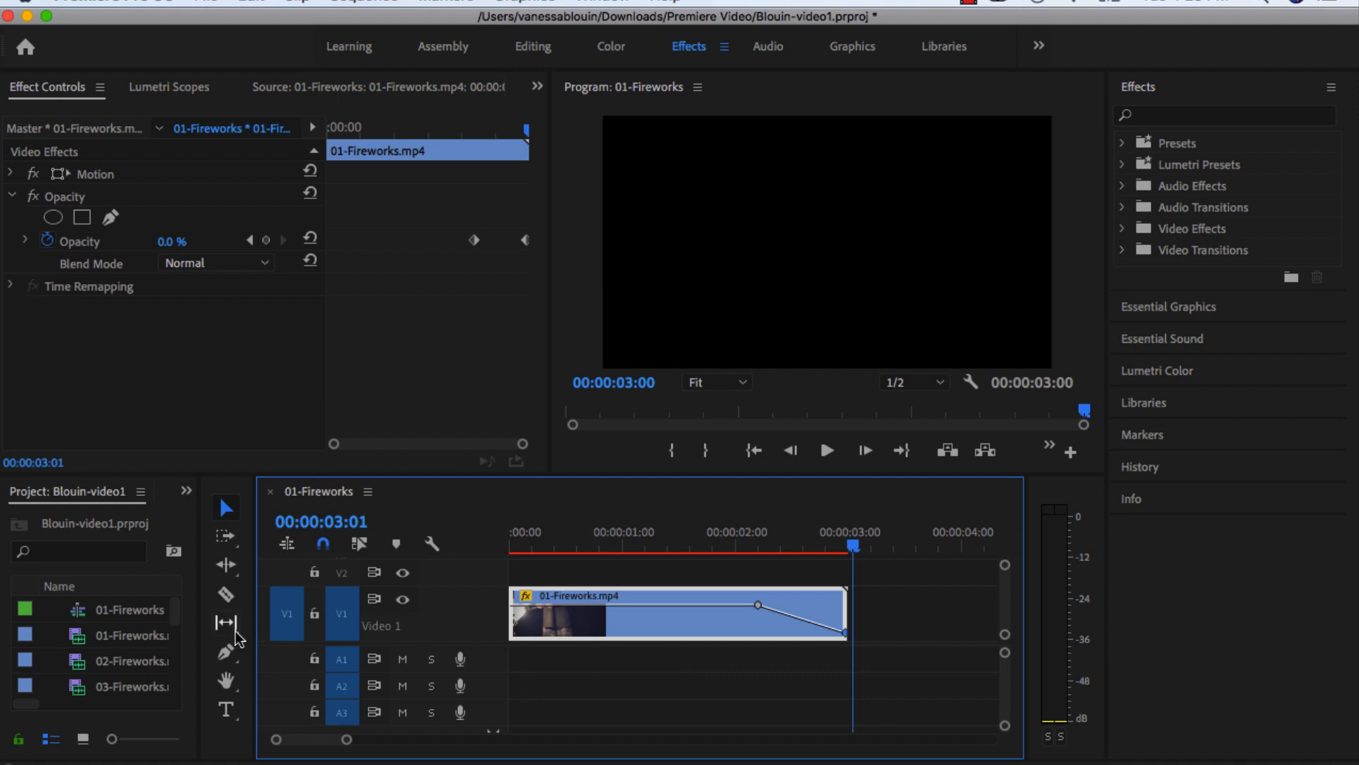
Add opacity keyframes at the start of 01-Fireworks.mp4 and about half a second in, and lower the first one to create a fade-in.
left_click(225, 652)
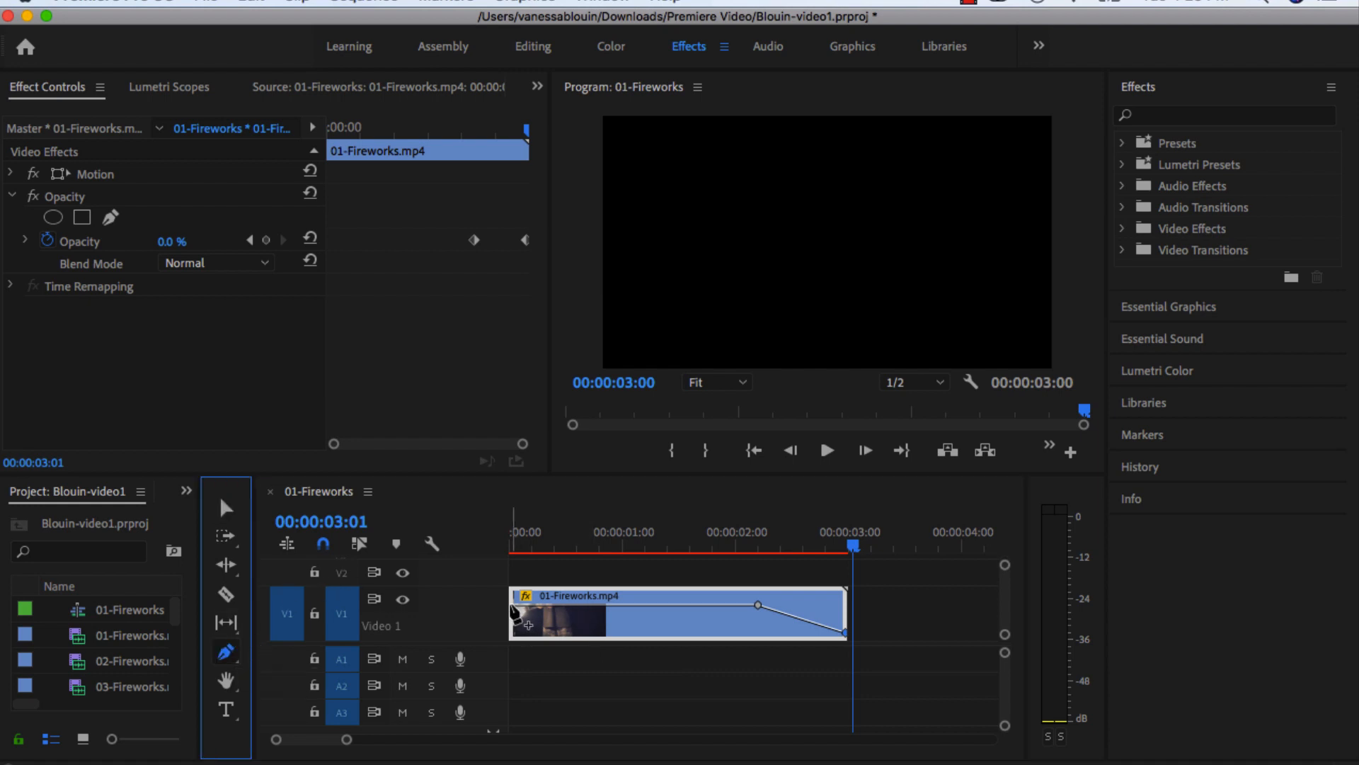
left_click(513, 605)
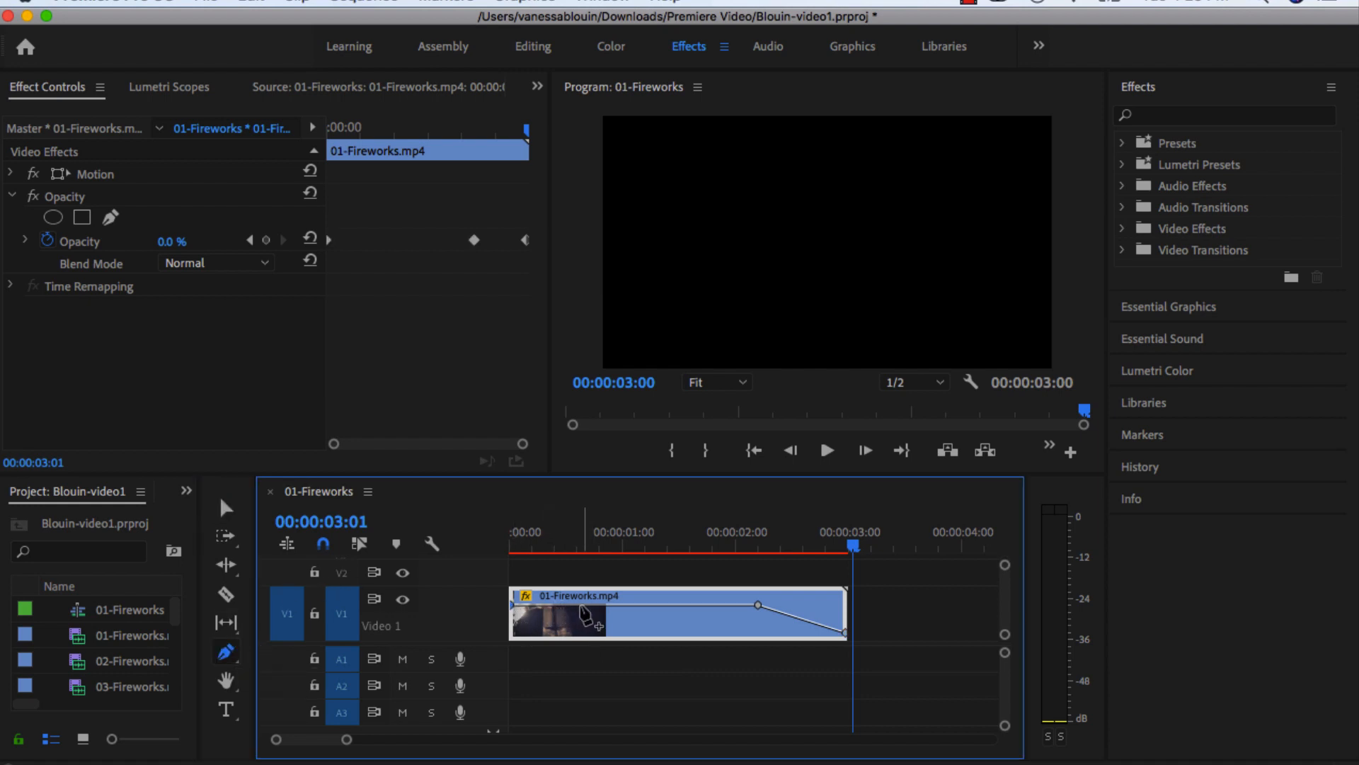
left_click(582, 606)
left_click(226, 508)
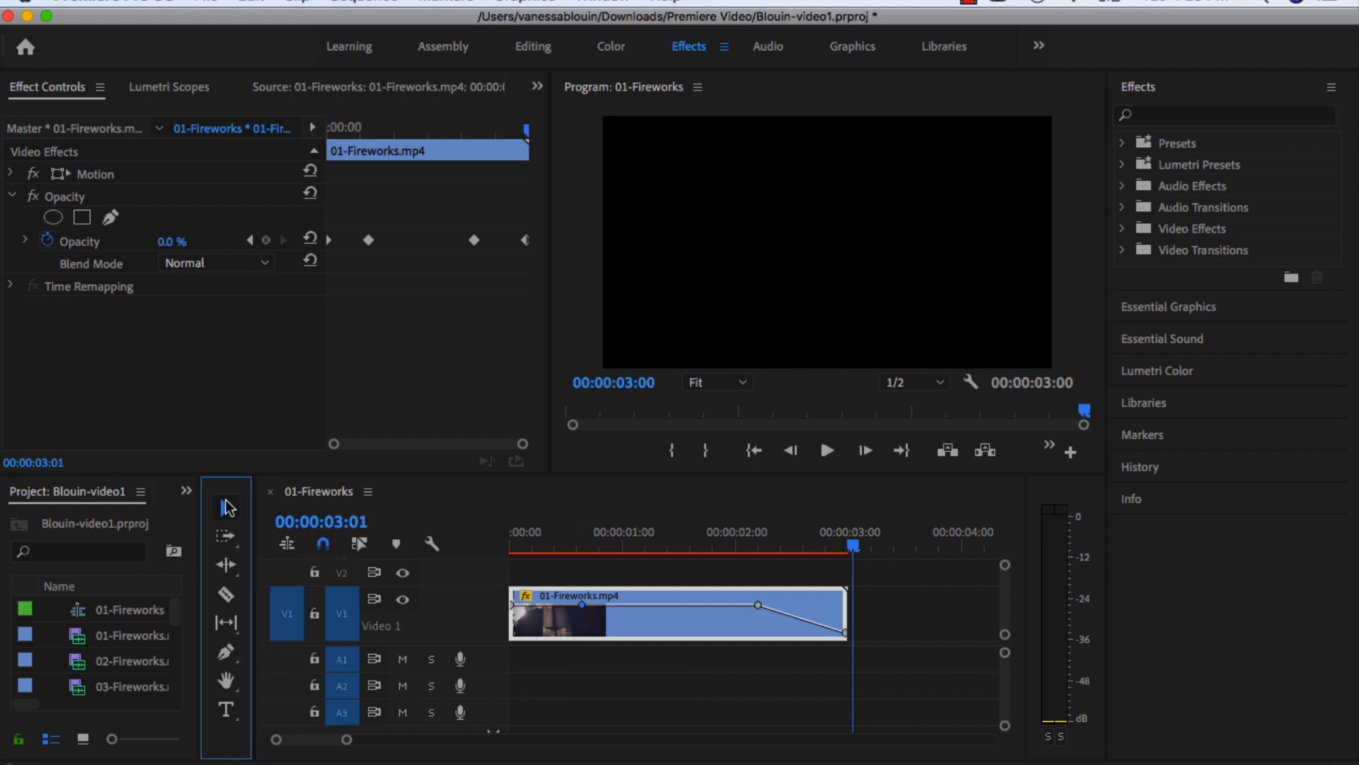
left_click_drag(512, 605, 513, 632)
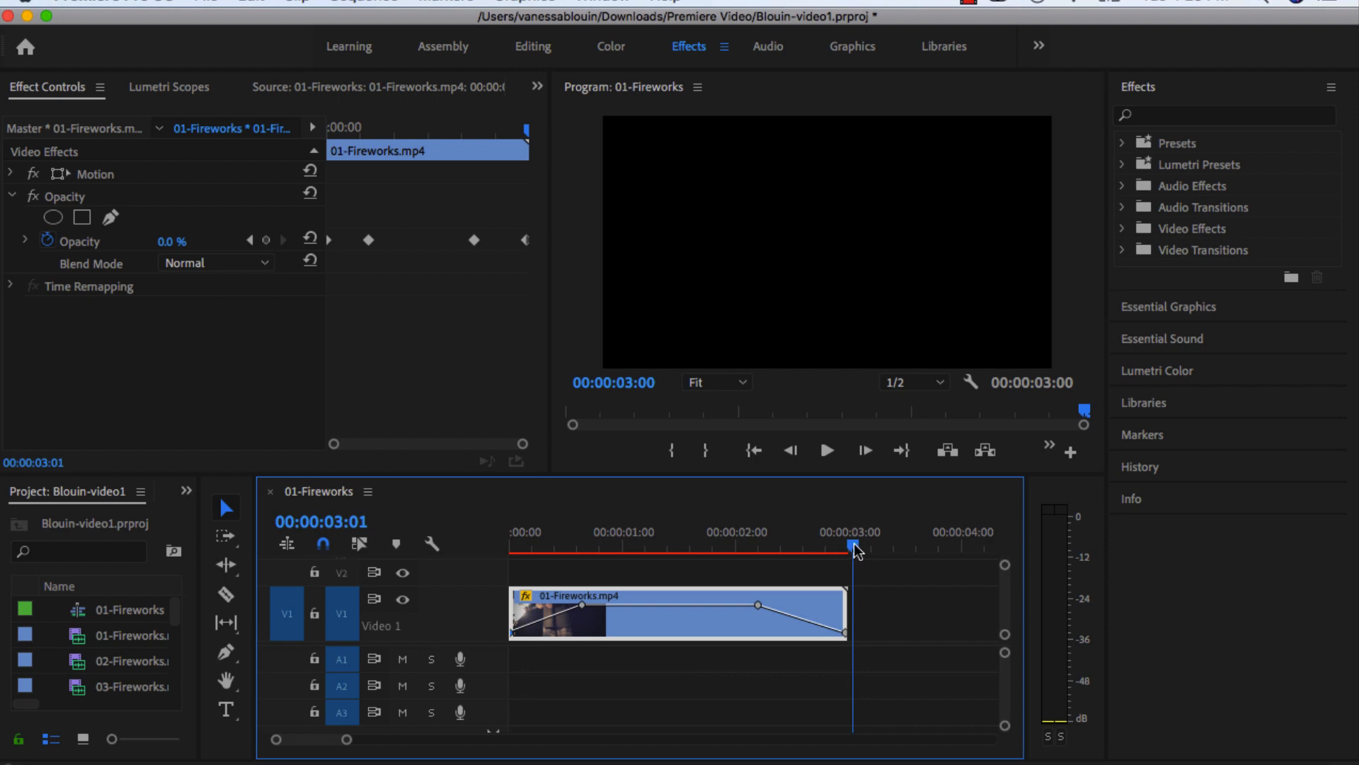
left_click_drag(854, 545, 749, 549)
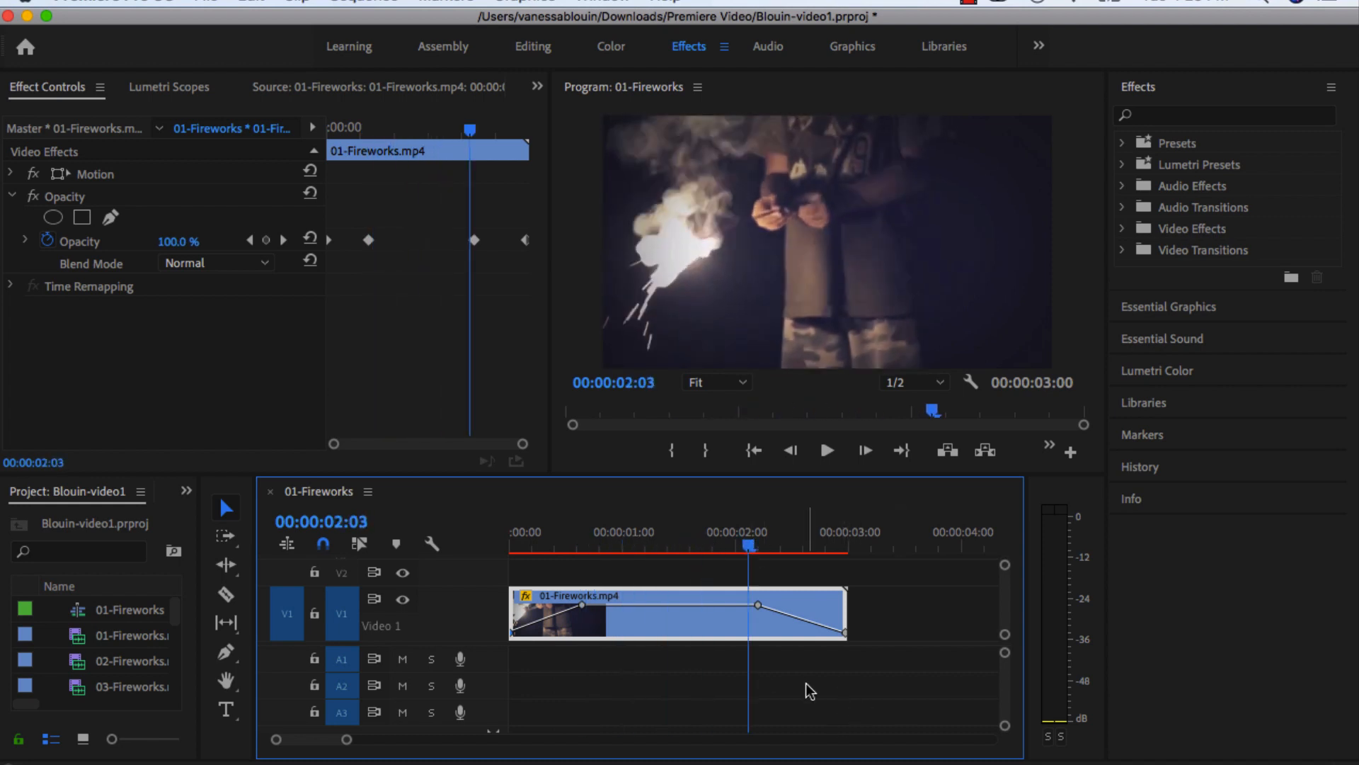
Move 01-Fireworks.mp4 up to track V2, place 02-Fireworks.mp4 on V1 beneath its fade-out, and scrub through the overlap.
scroll(793, 627, "up", 1)
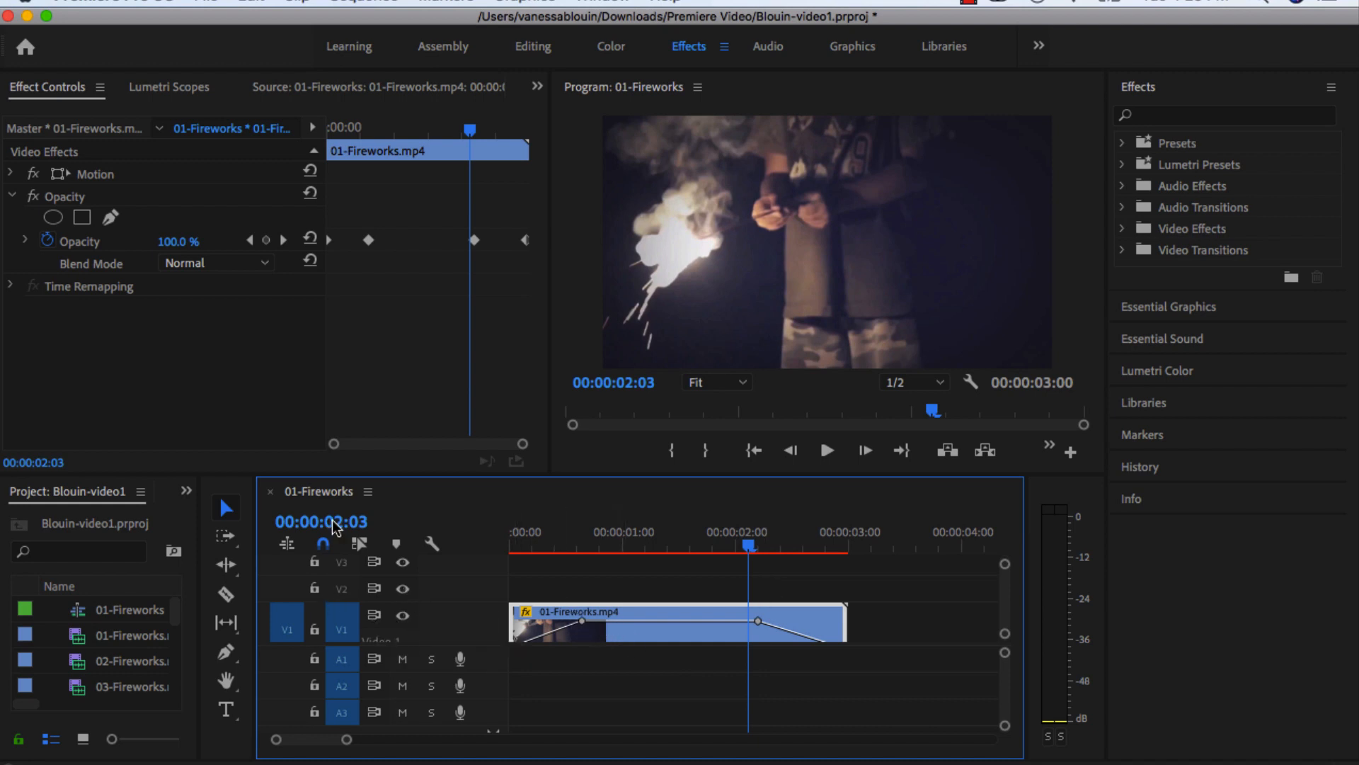
left_click_drag(639, 634, 637, 595)
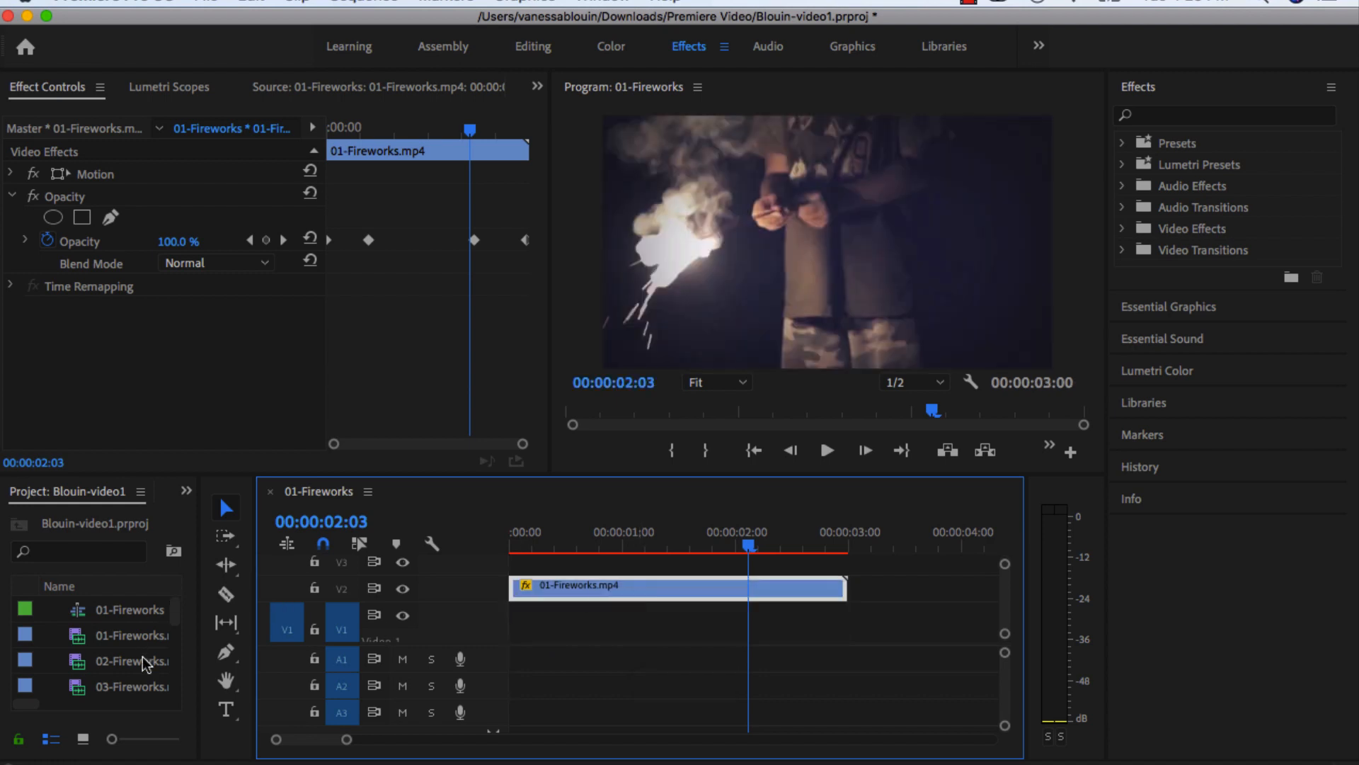
left_click_drag(144, 668, 749, 623)
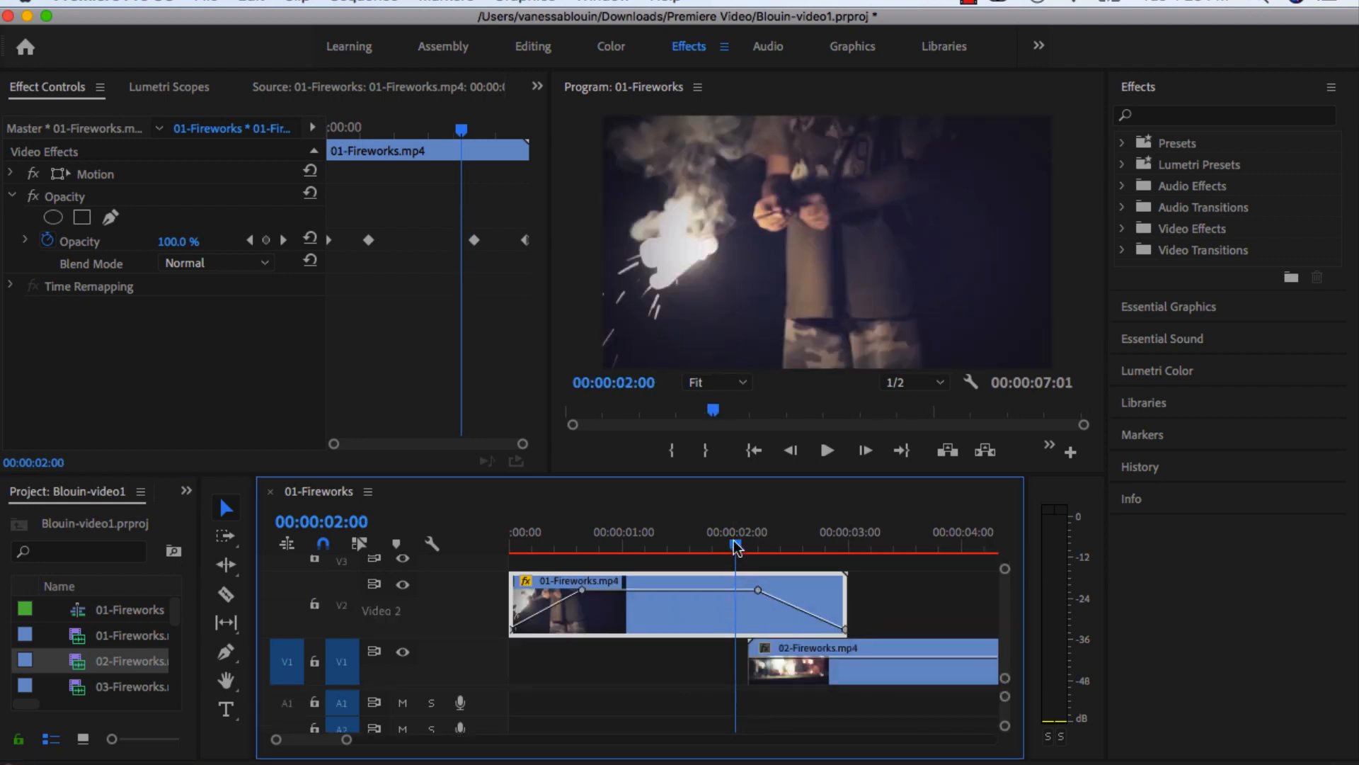
left_click_drag(734, 544, 814, 548)
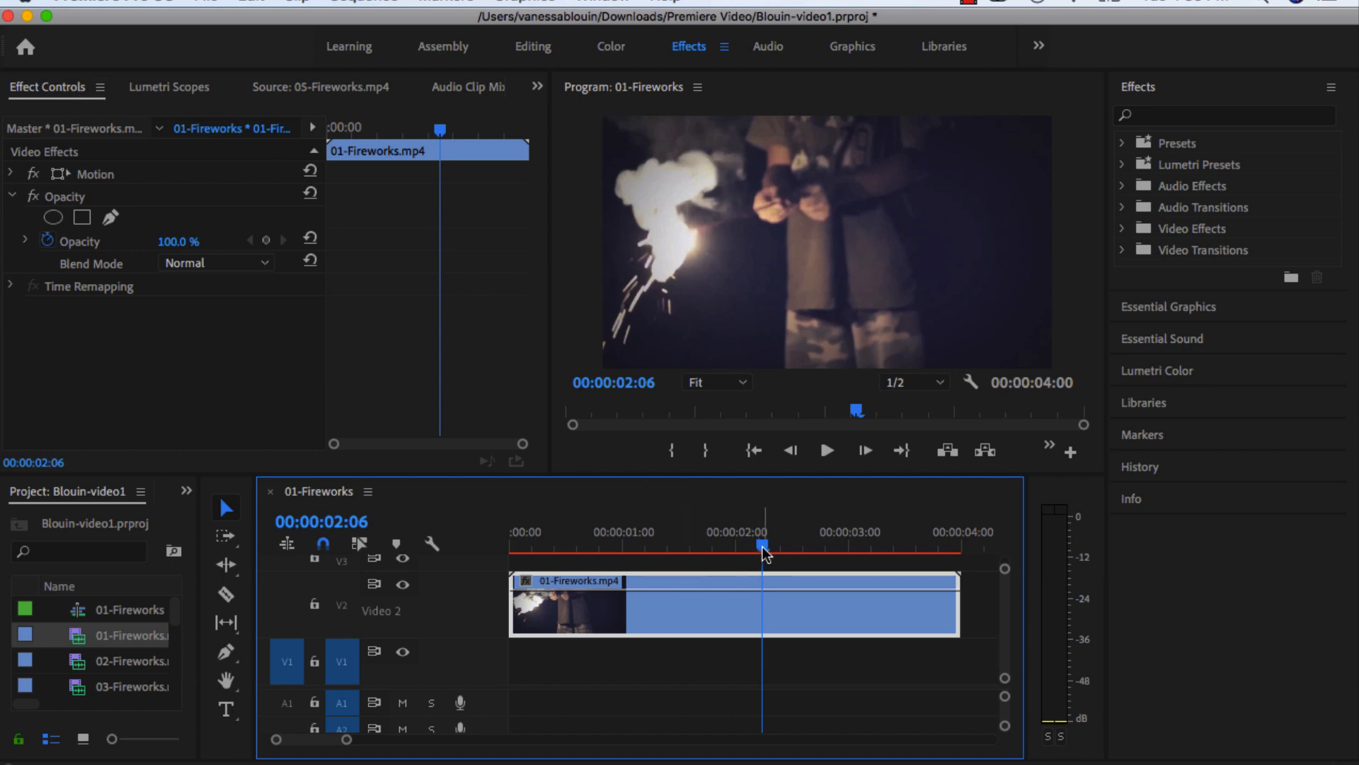
Enable opacity animation on 01-Fireworks.mp4 at 00:00:03:00 to set a 100% keyframe.
left_click_drag(764, 548, 852, 553)
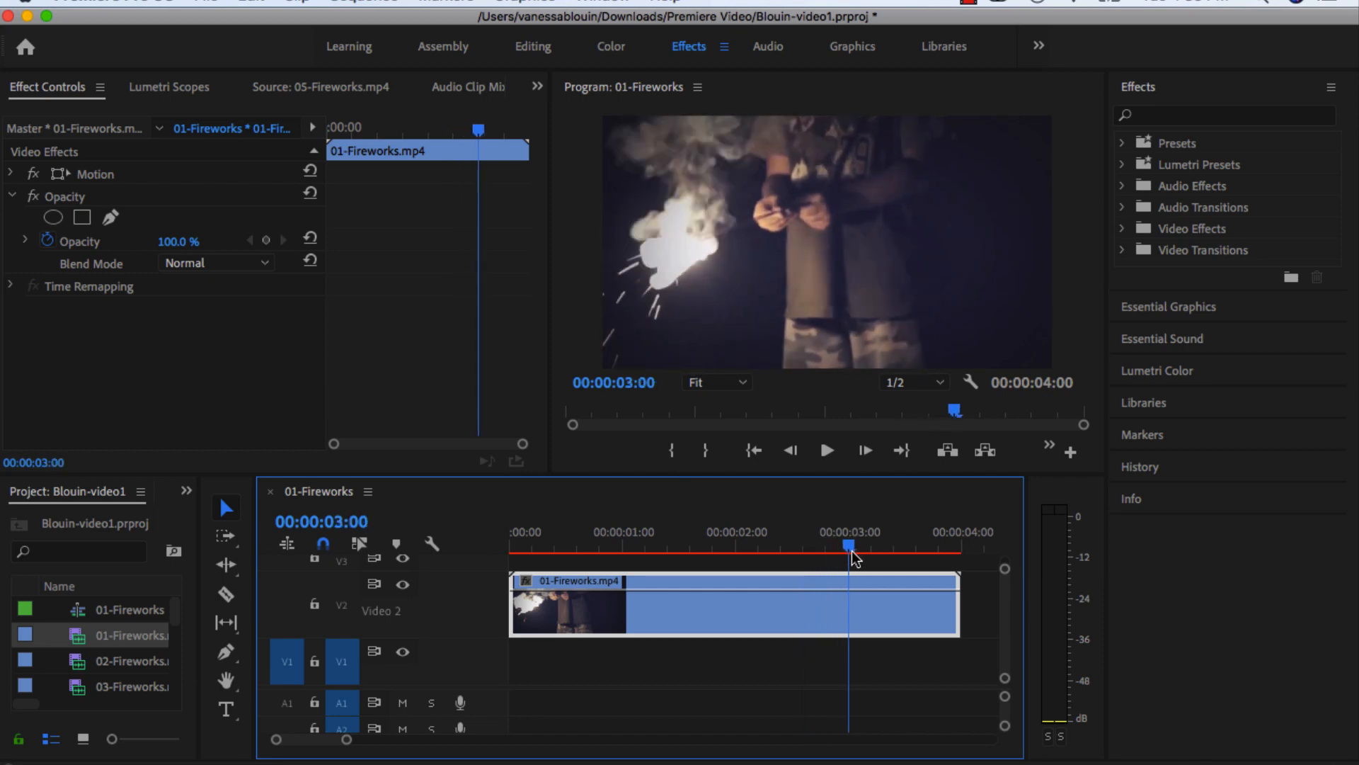
left_click(62, 247)
left_click(47, 241)
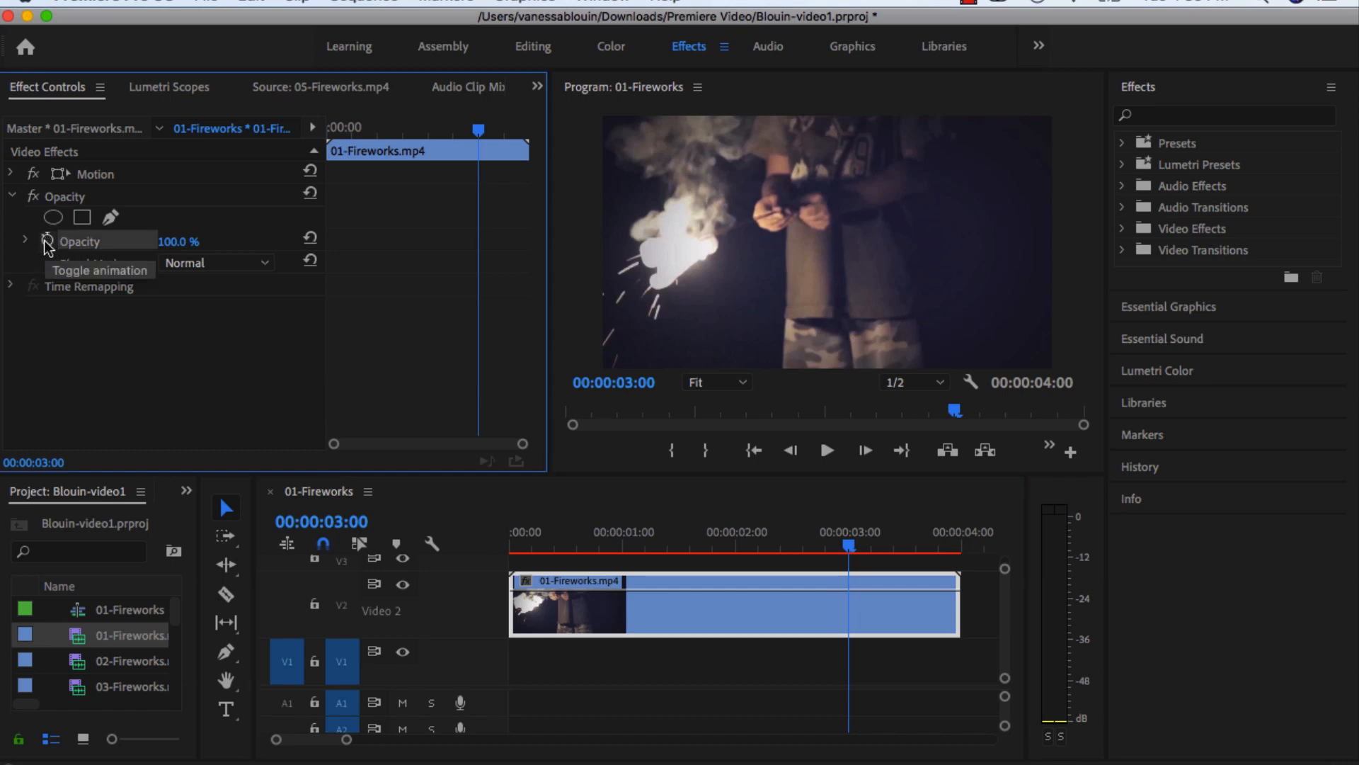
left_click(47, 242)
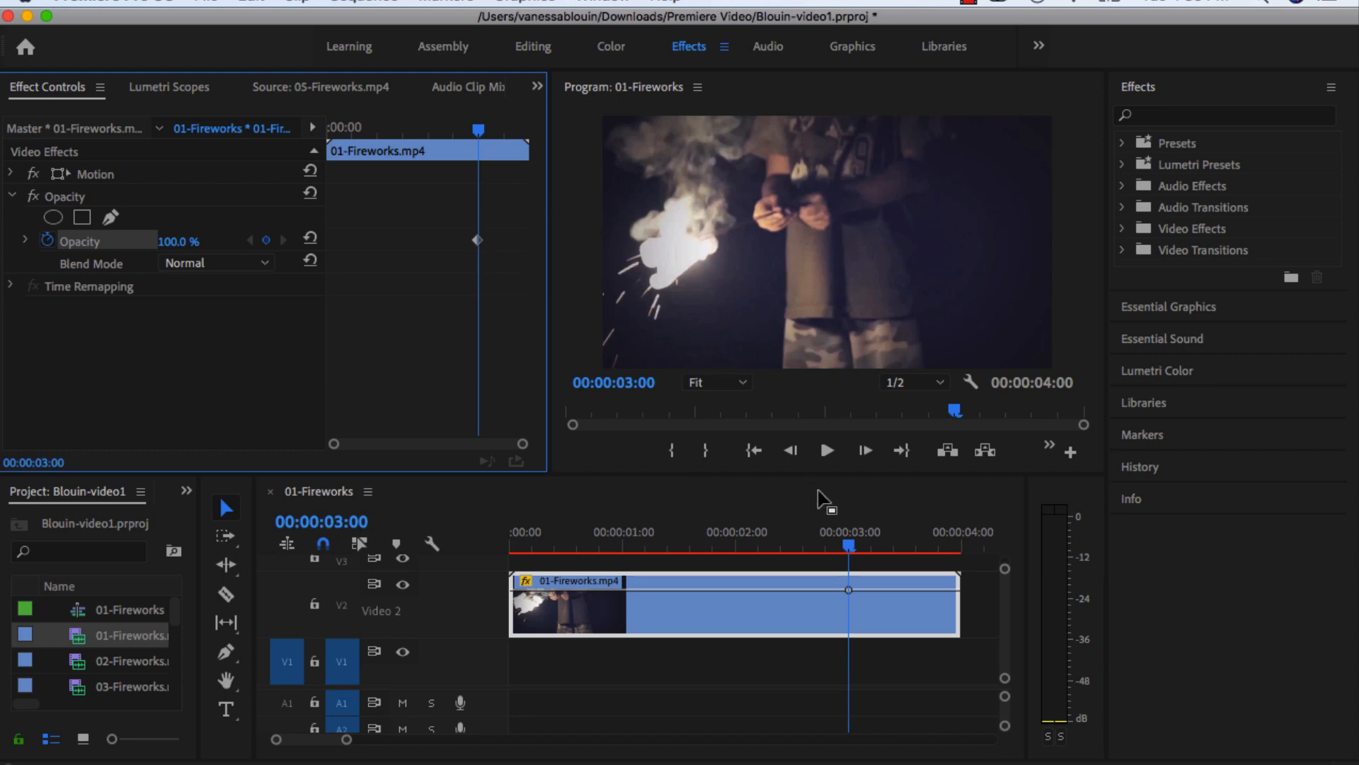
Add an opacity keyframe at 00:00:03:24, set its opacity to 0%, and scrub back through the fade-out.
left_click_drag(851, 545, 959, 556)
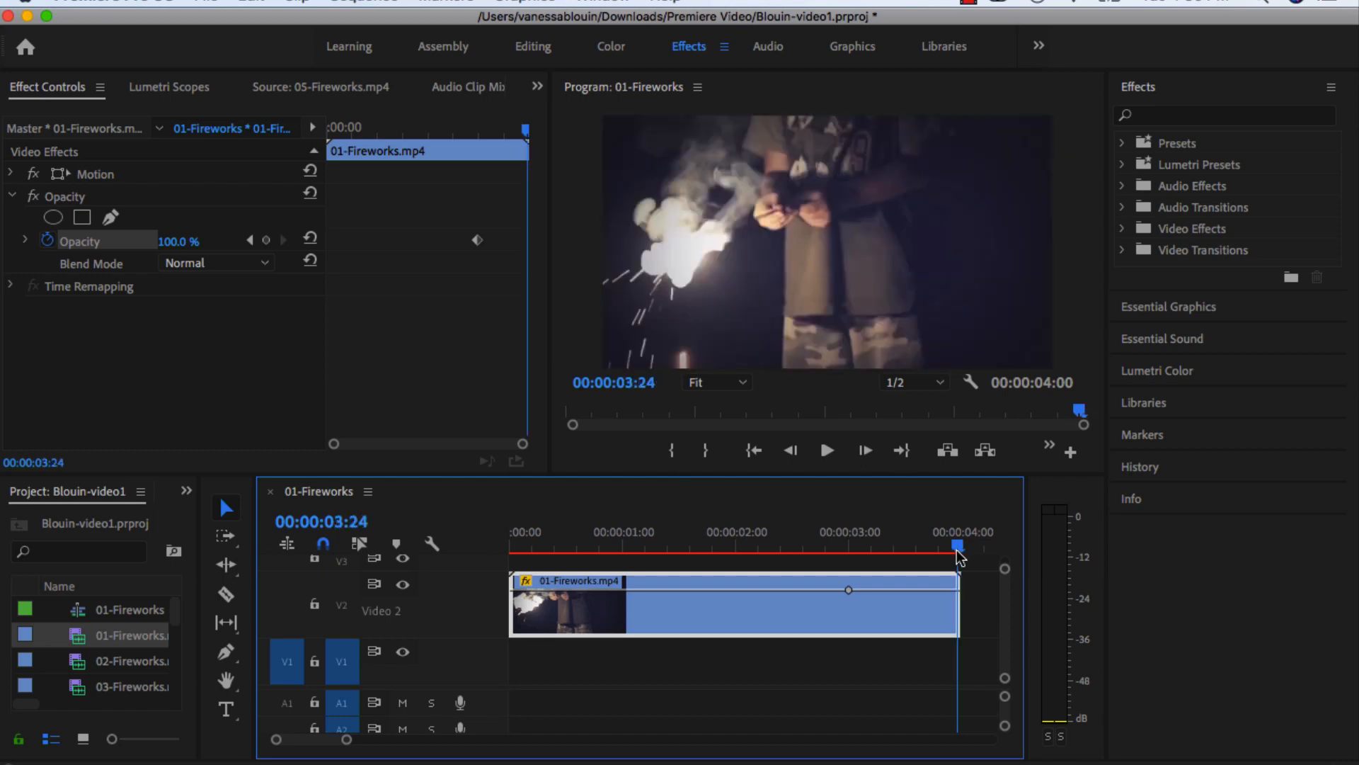
left_click(268, 241)
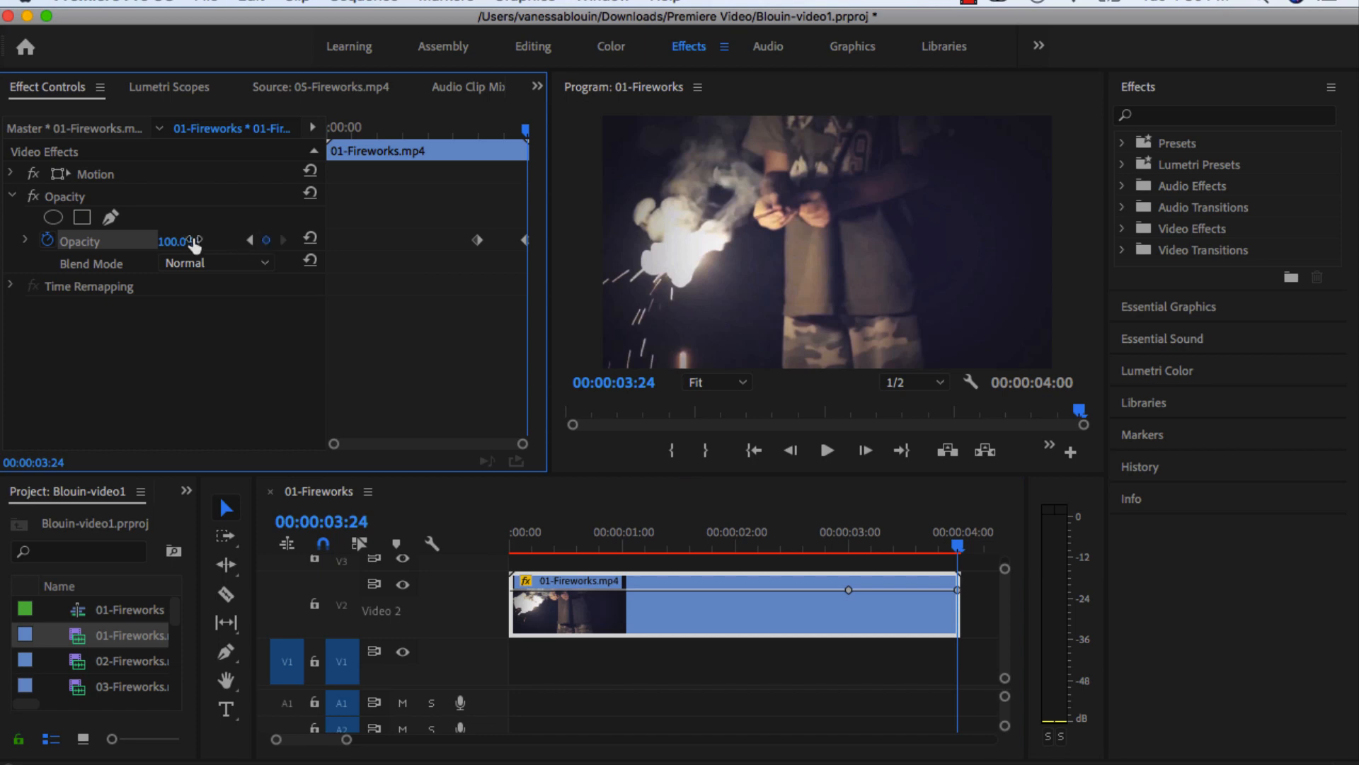
left_click(186, 239)
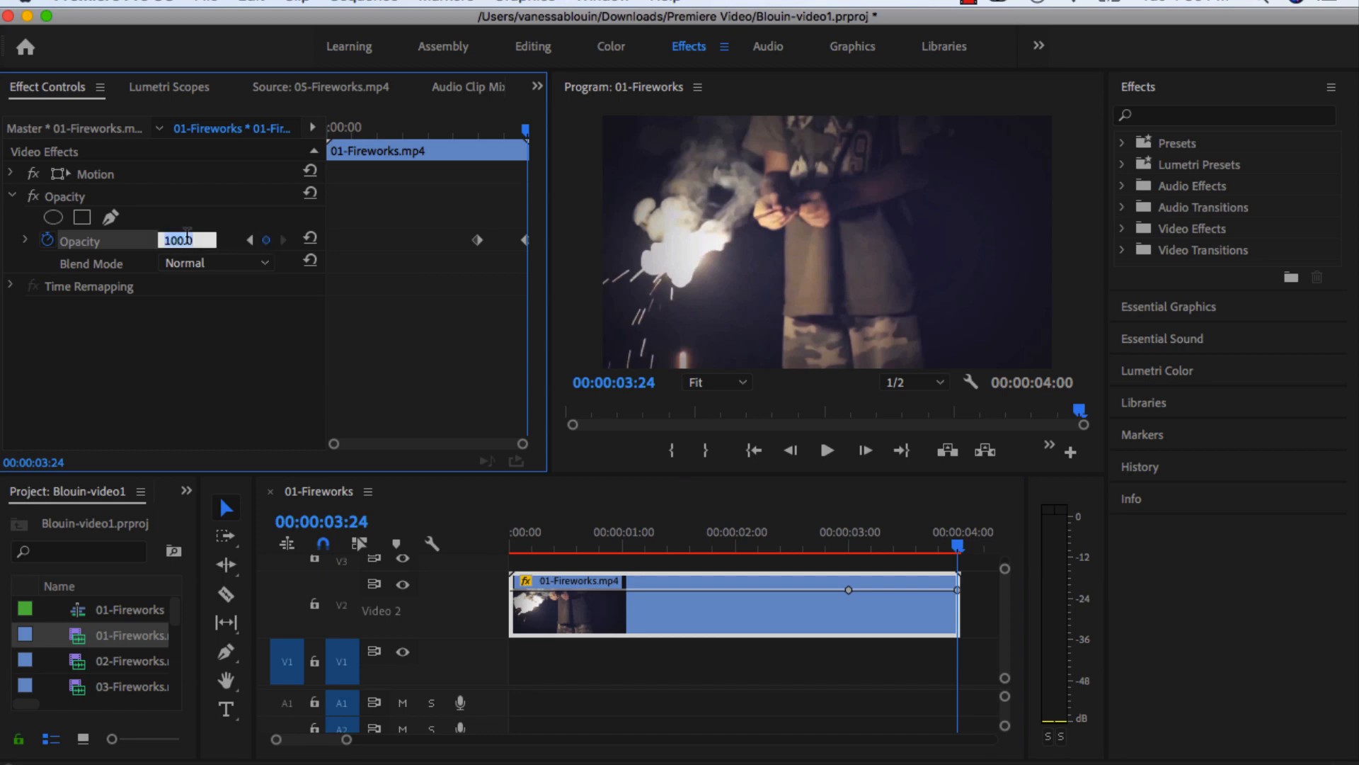
type("0")
key("Return")
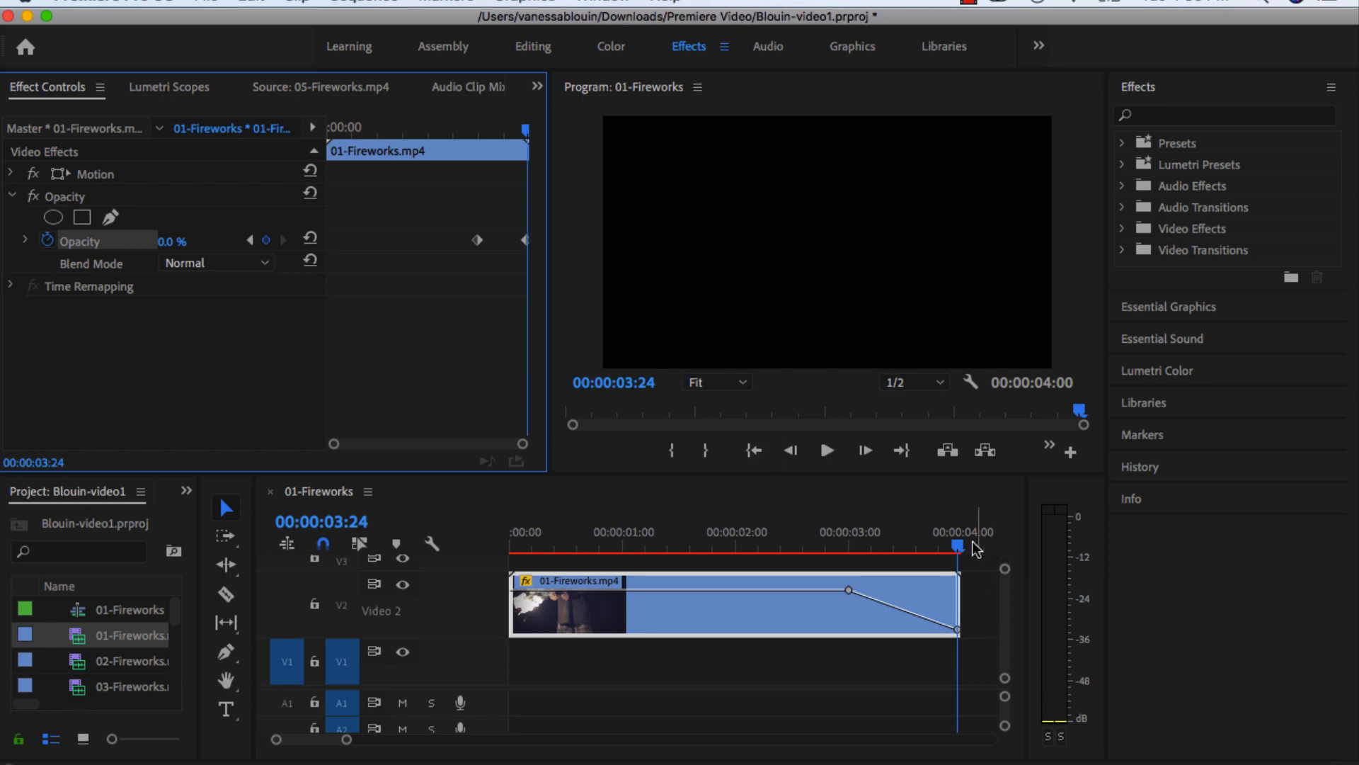
mouse_move(962, 548)
left_mouse_down()
mouse_move(821, 551)
mouse_move(949, 557)
left_mouse_up()
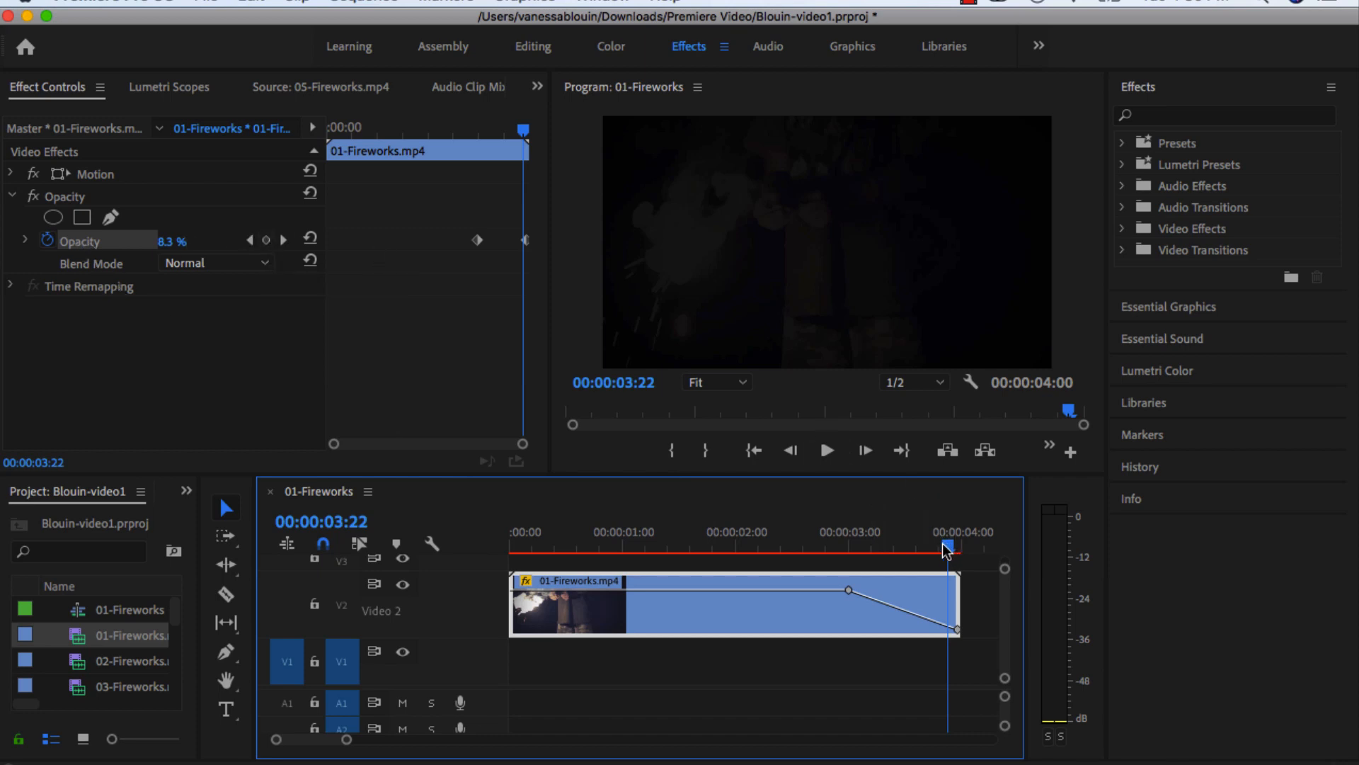
left_click_drag(945, 551, 900, 566)
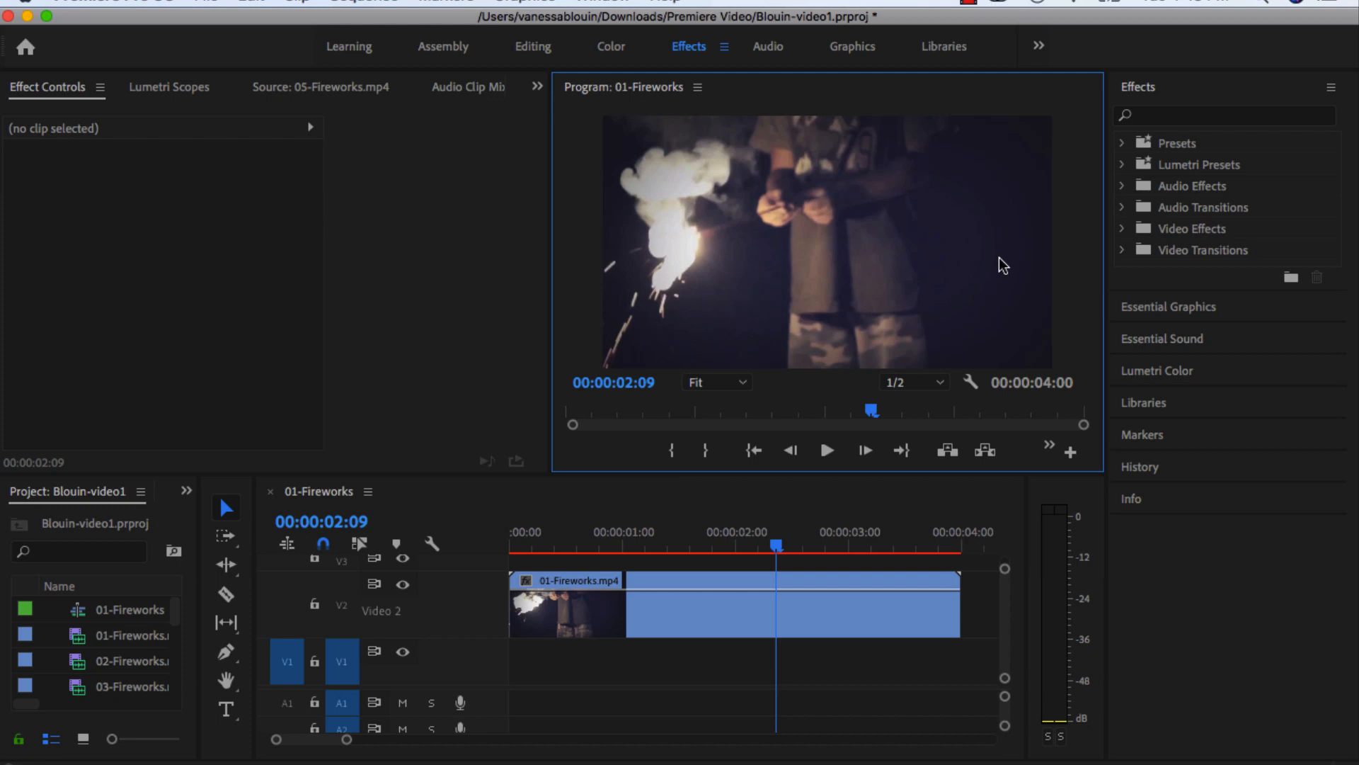
Search the effects for "dip" and apply the Dip to Black transition to the start of 01-Fireworks.mp4.
left_click(542, 48)
left_click(1197, 116)
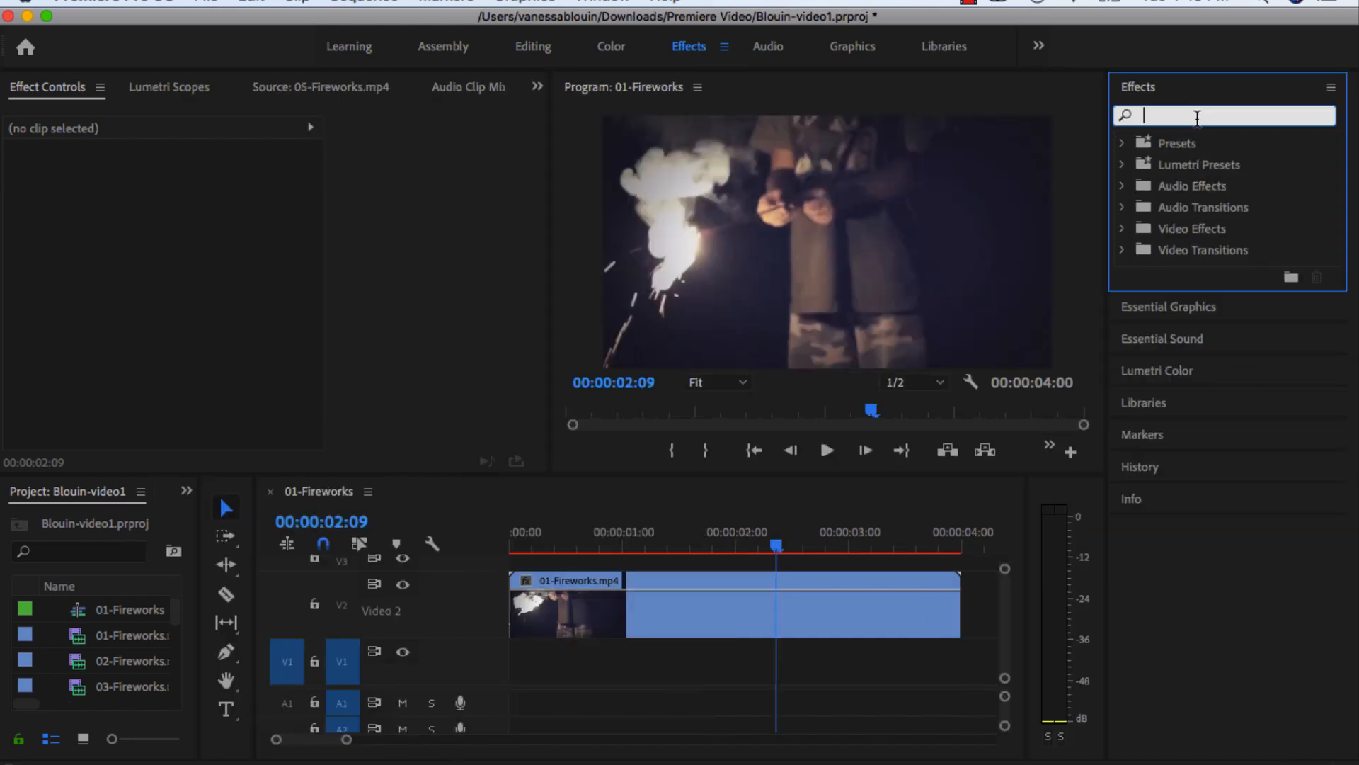
type("dip")
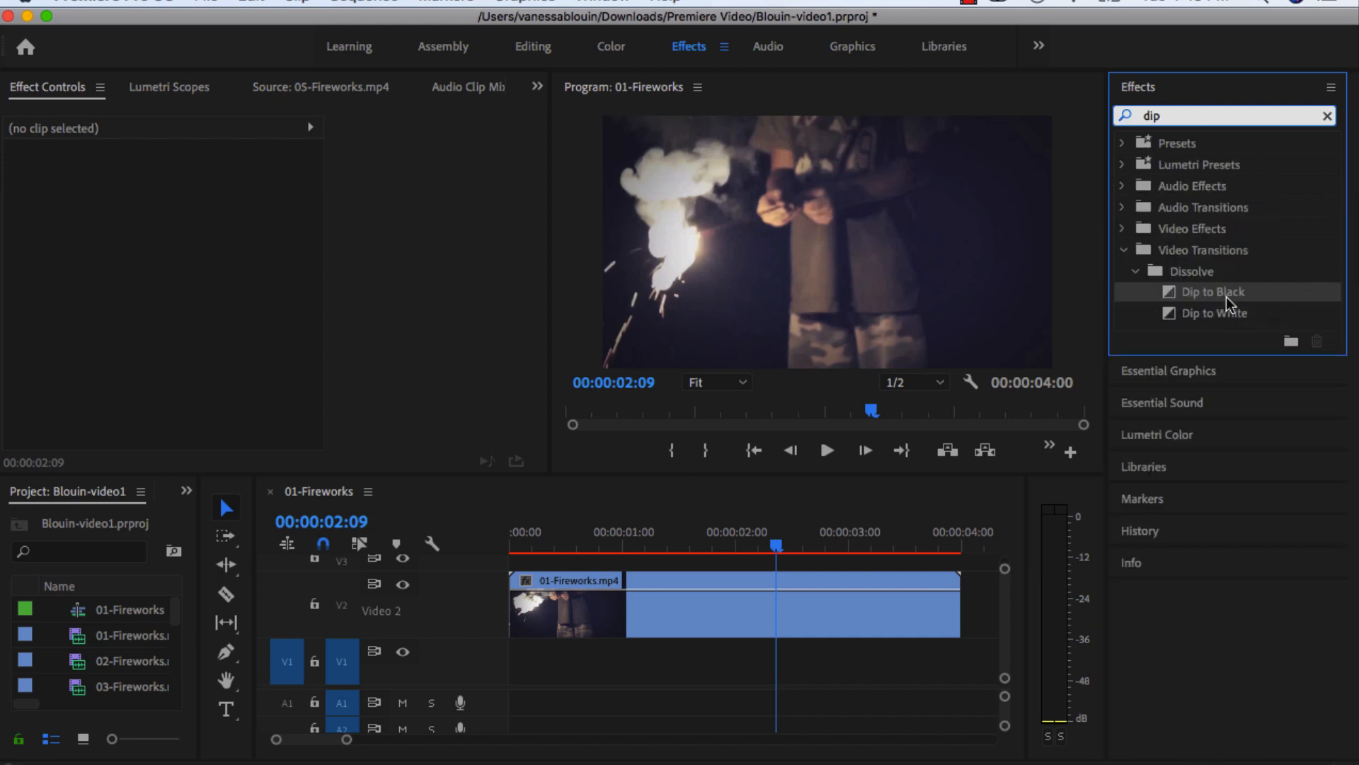
left_click_drag(1172, 296, 520, 613)
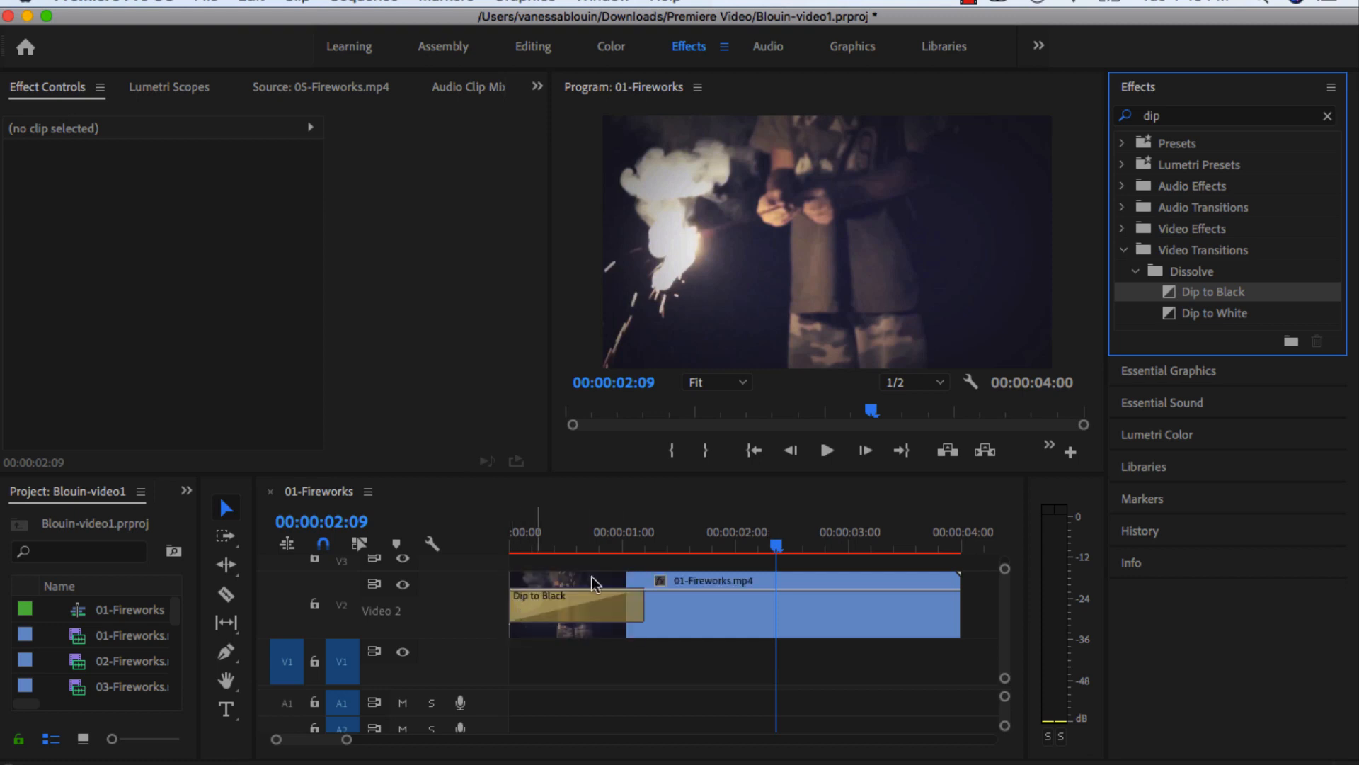
Set the Dip to Black transition's duration to 00:00:00:15 and scrub through it.
left_click_drag(776, 546, 650, 548)
left_click(607, 624)
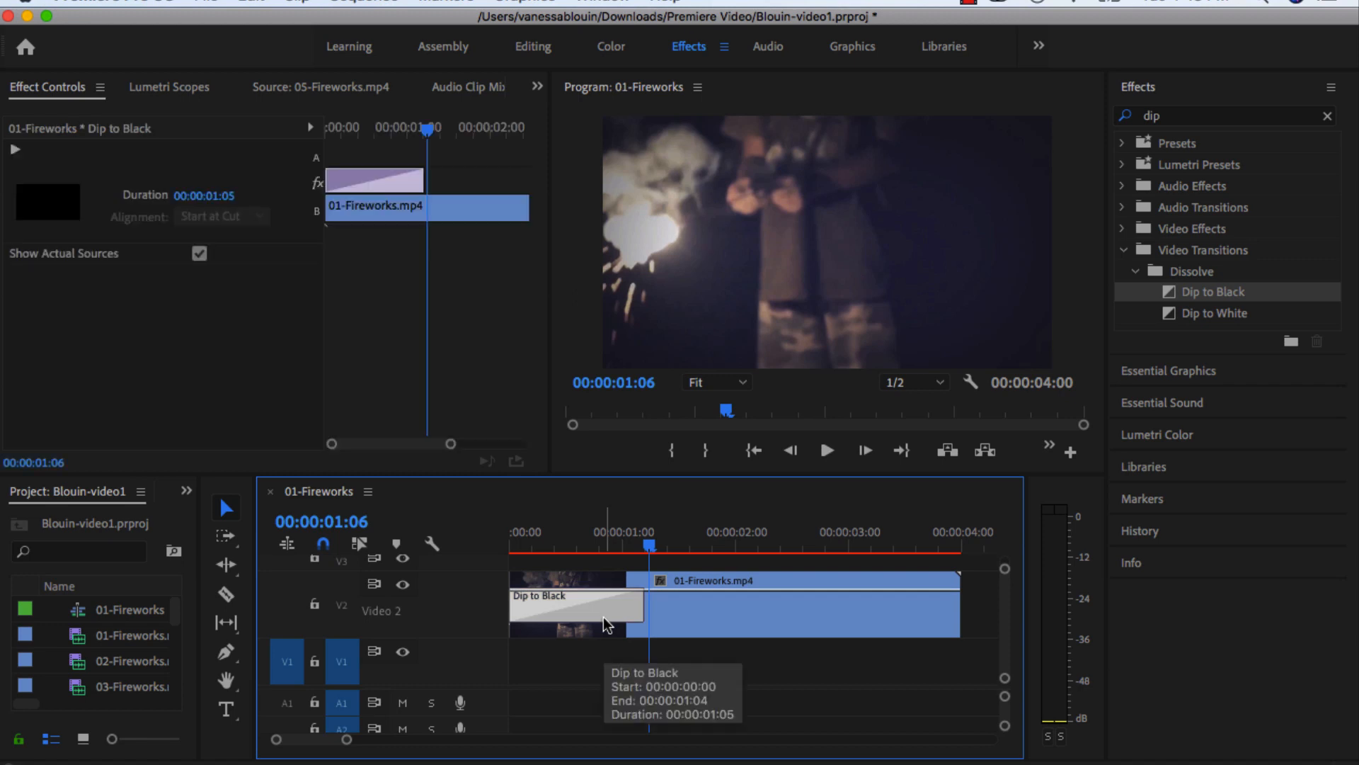
left_click(225, 197)
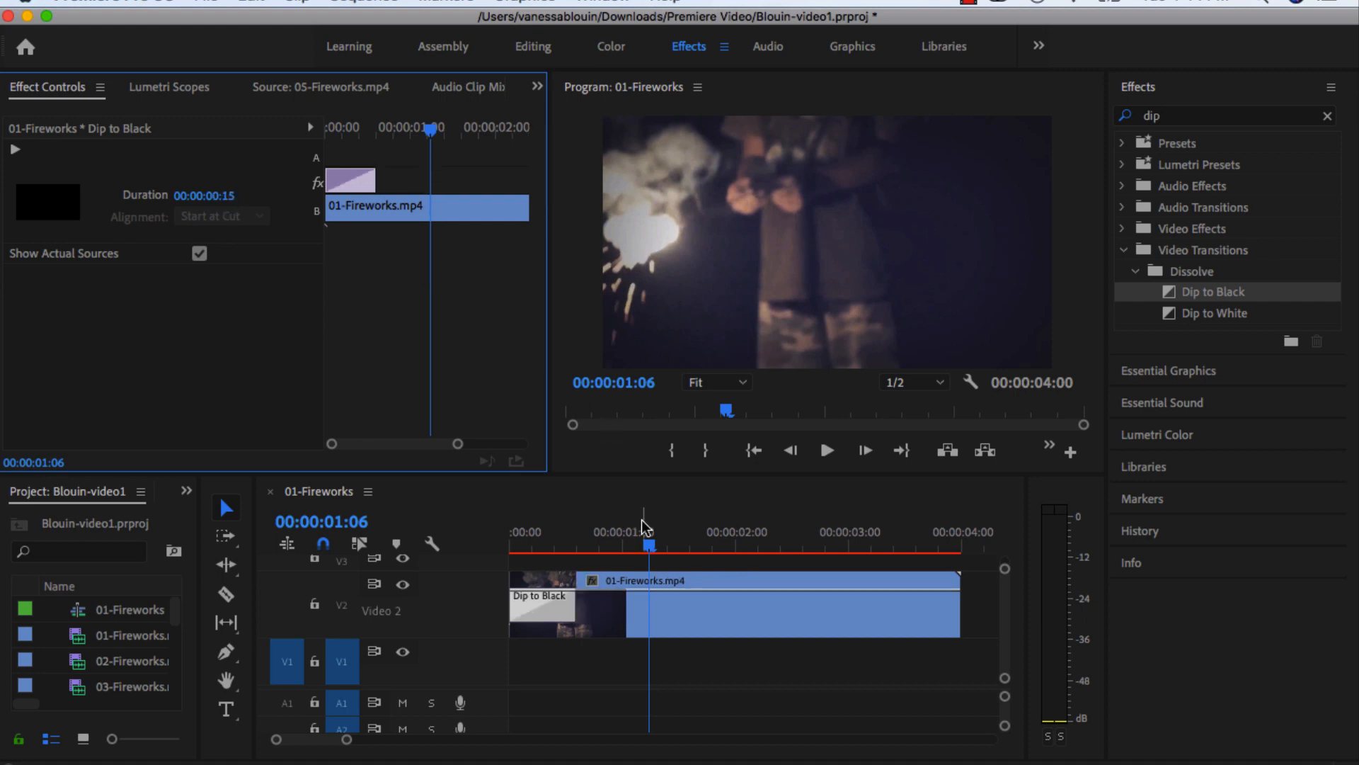
left_click_drag(649, 548, 569, 556)
Shorten the Dip to Black transition's duration to 00:00:00:05 and preview the faster fade.
left_click(231, 194)
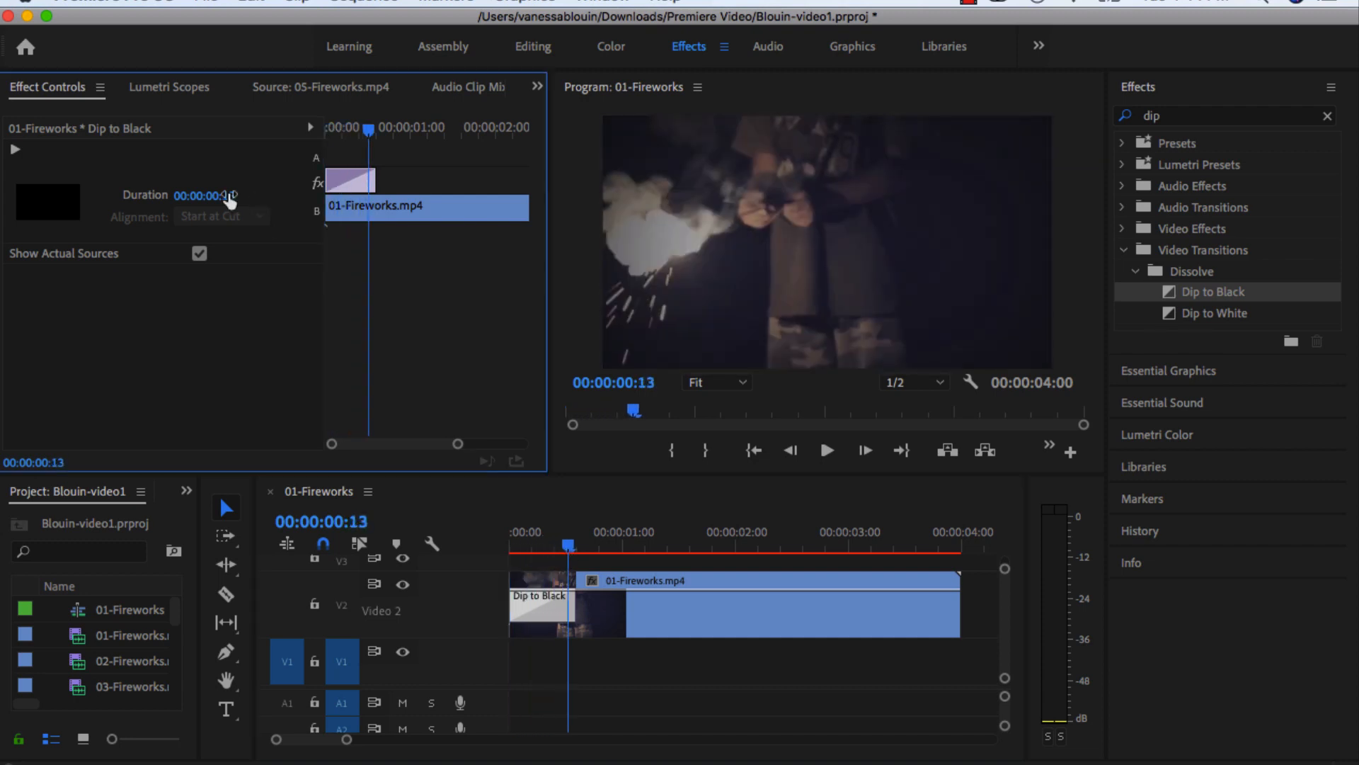
left_click(254, 194)
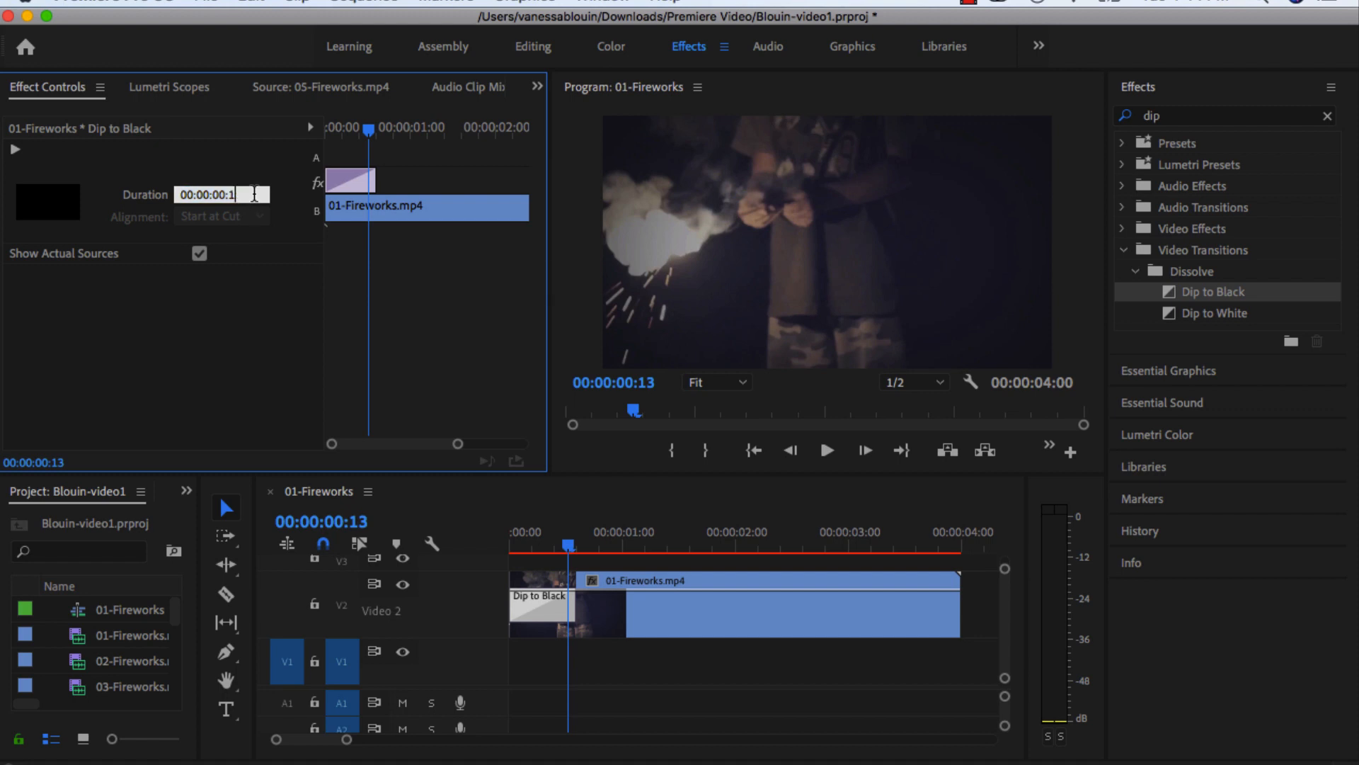
key("Return")
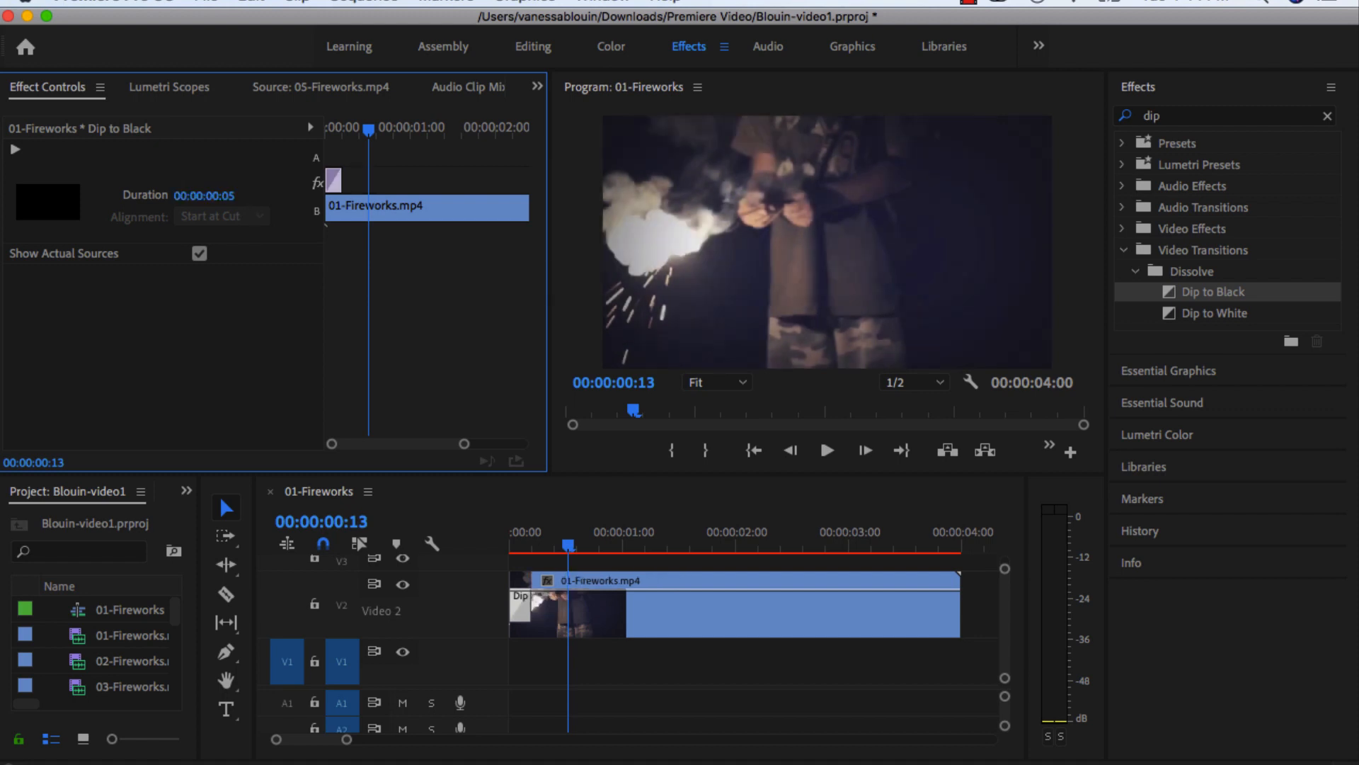
left_click_drag(572, 552, 527, 556)
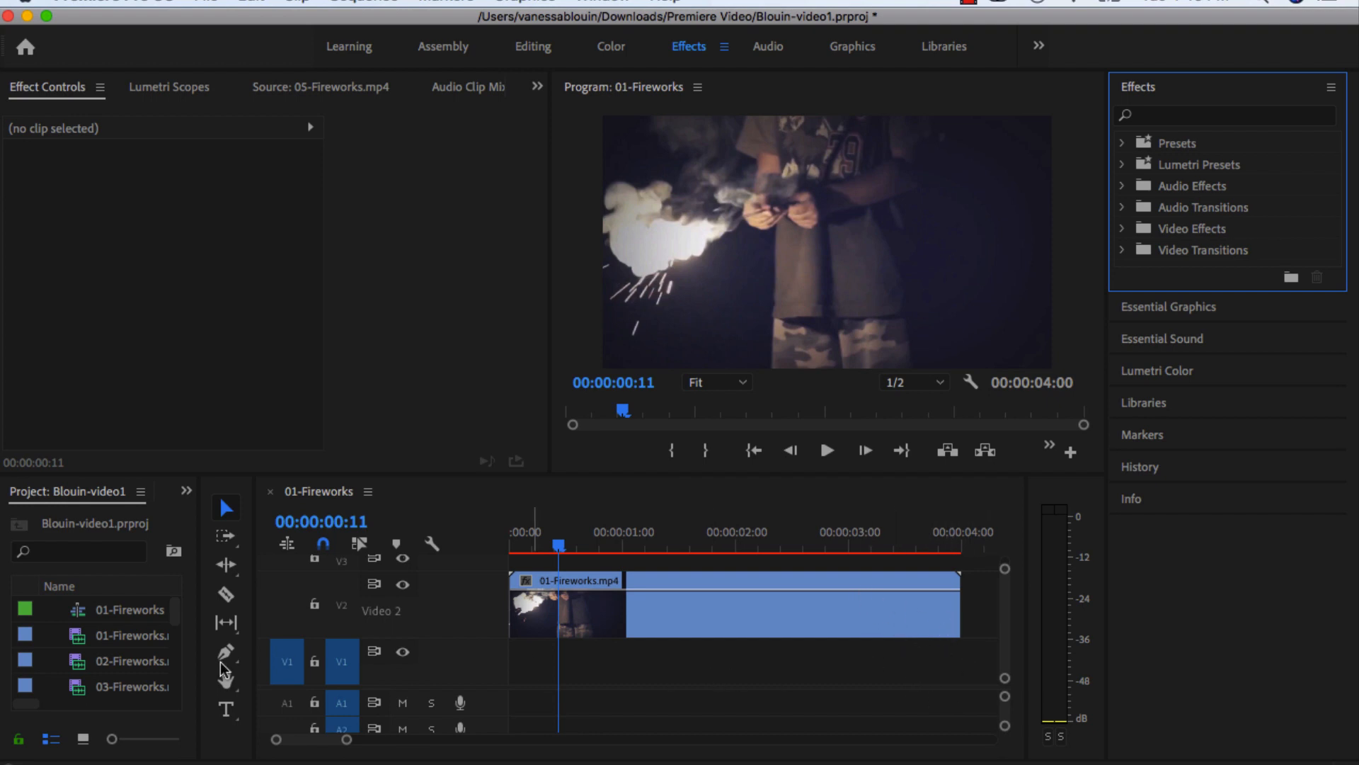
Place 02-Fireworks.mp4 directly after 01-Fireworks.mp4 on the Video 2 track and bring up the Effects workspace.
left_click(75, 666)
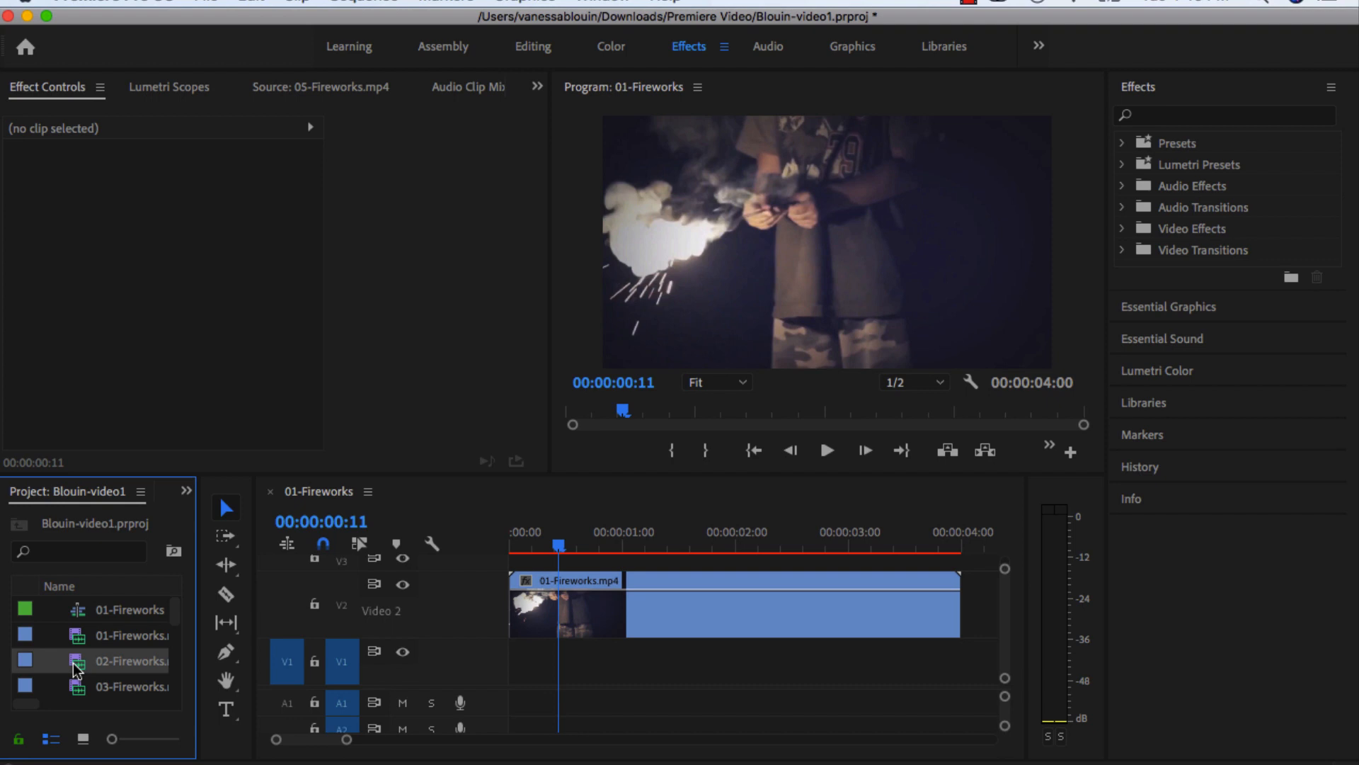
left_click_drag(75, 666, 952, 613)
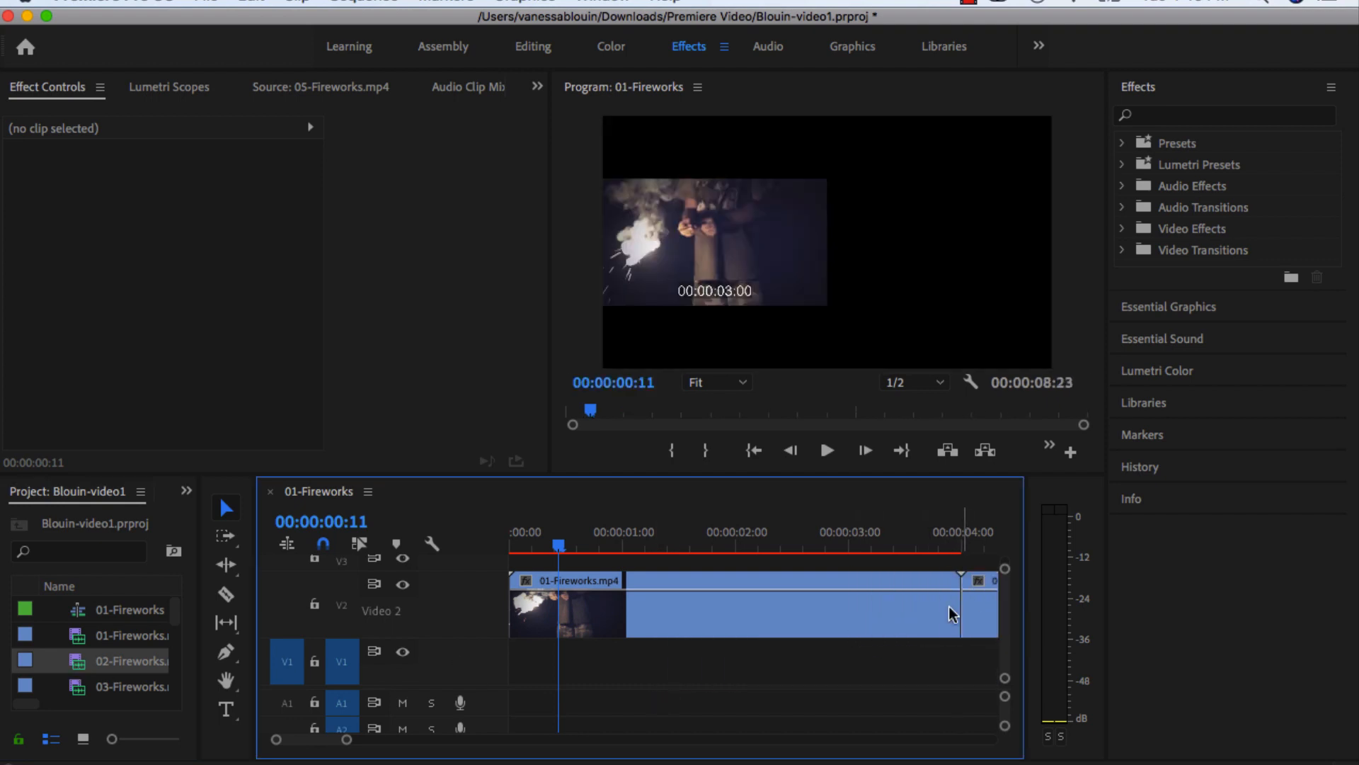
scroll(901, 619, "right", 5)
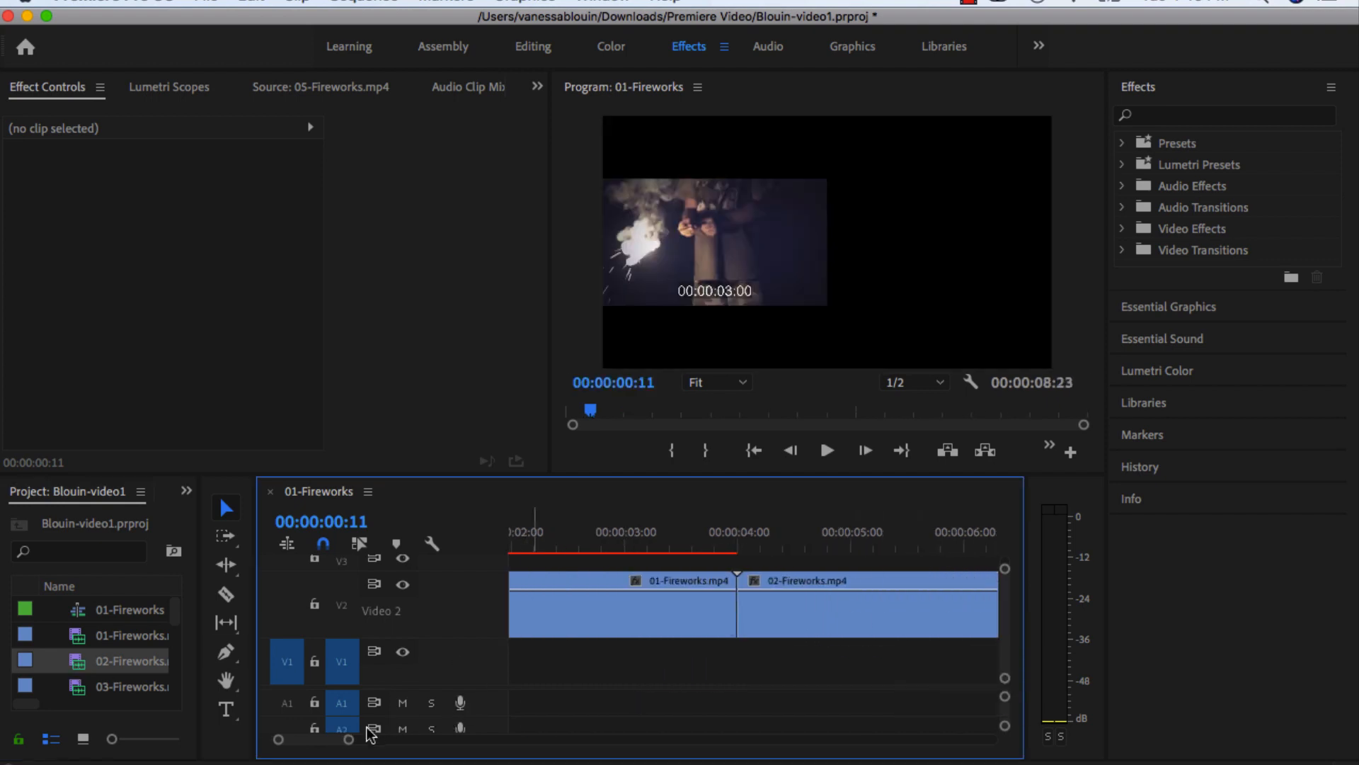
left_click_drag(349, 738, 388, 743)
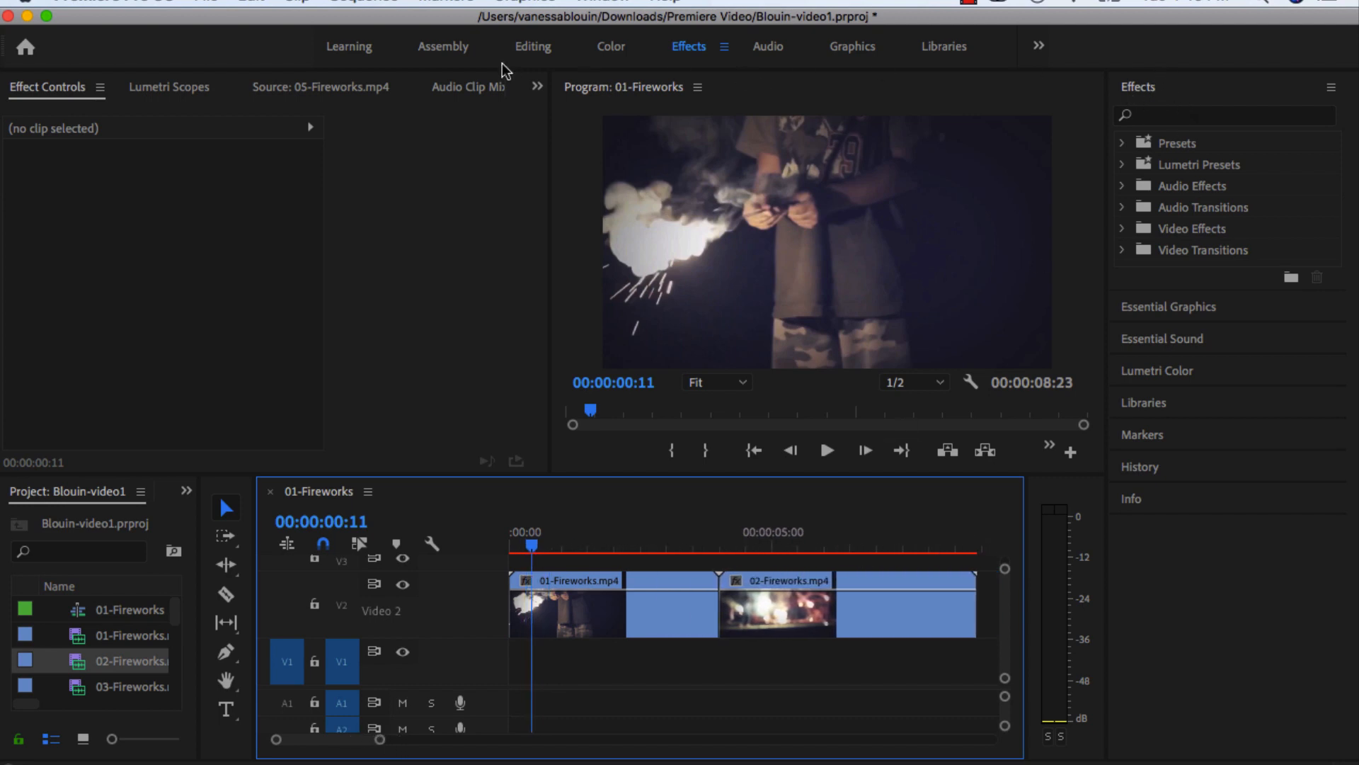
left_click(689, 48)
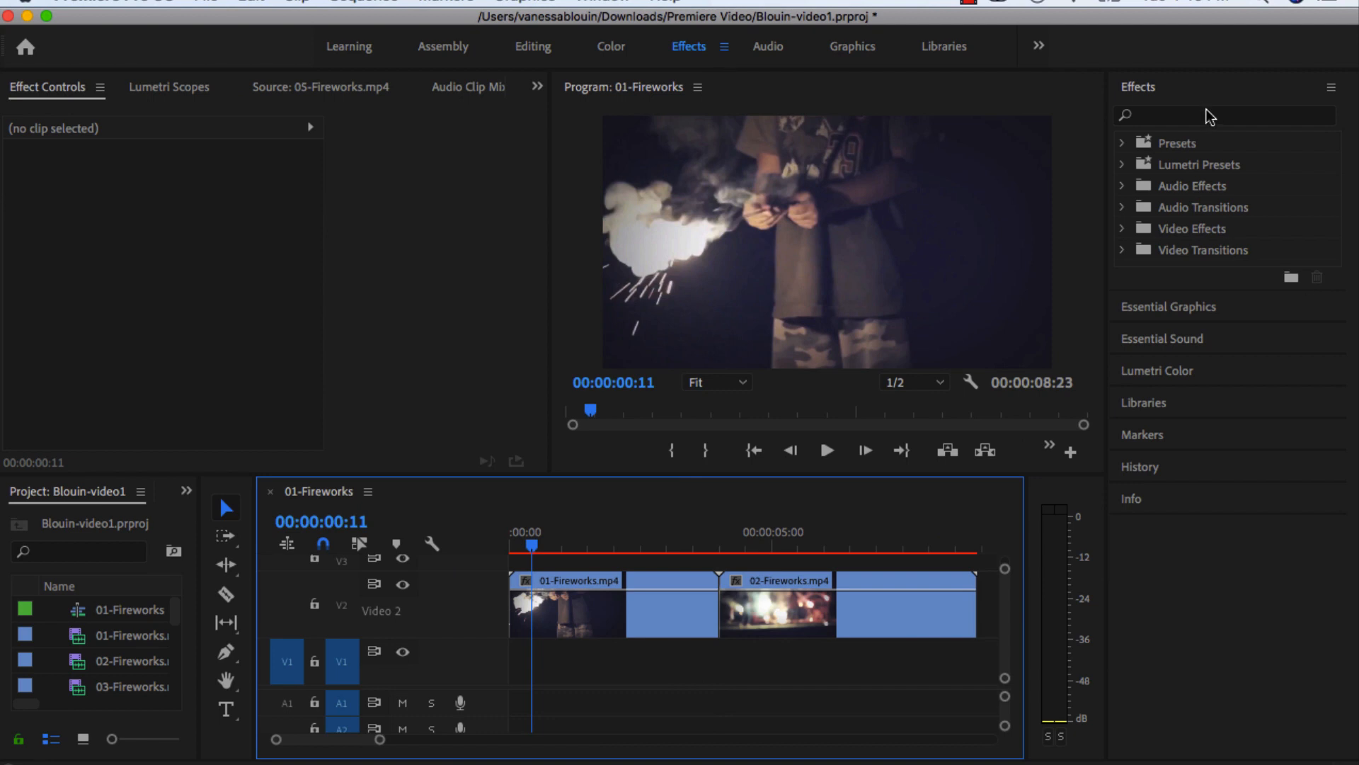
Search the effects for "cross dis" and apply the Cross Dissolve transition at the cut between 01-Fireworks.mp4 and 02-Fireworks.mp4.
left_click(1204, 115)
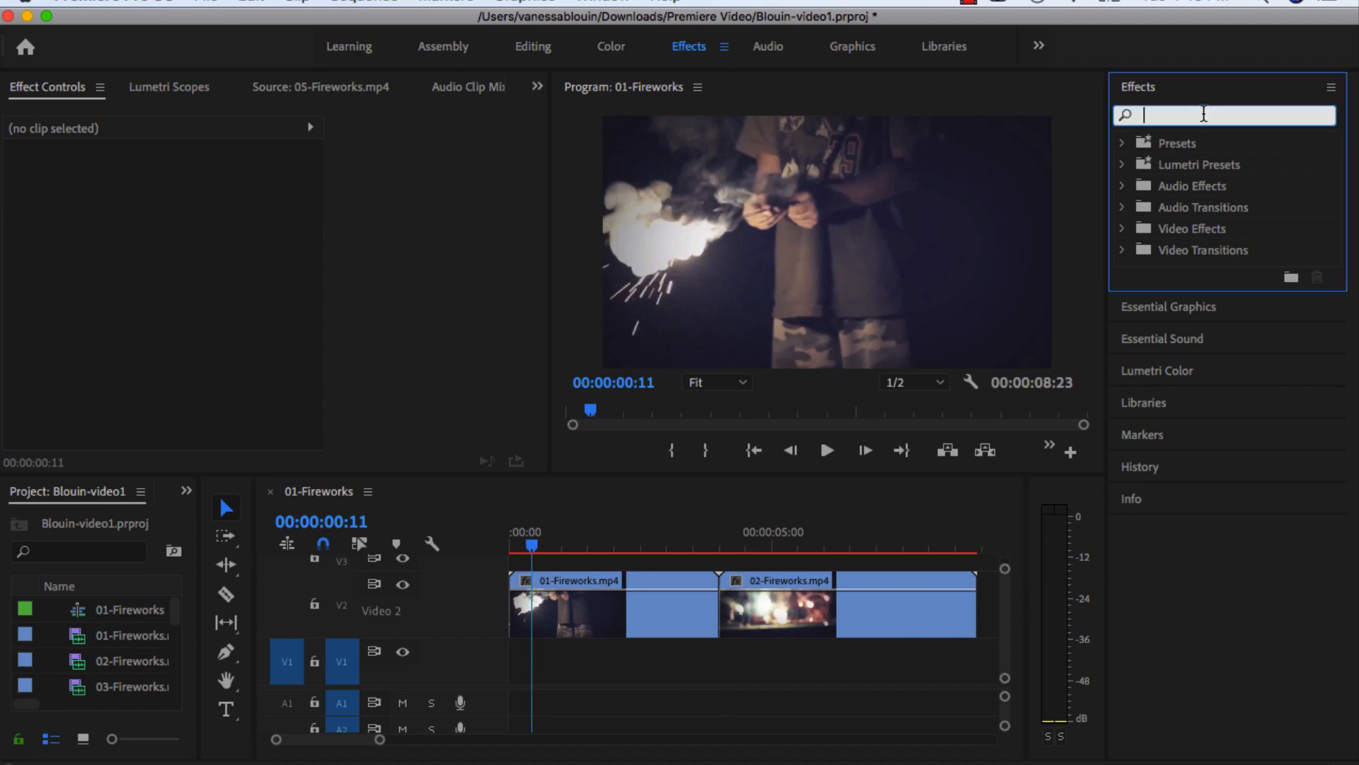
type("cross")
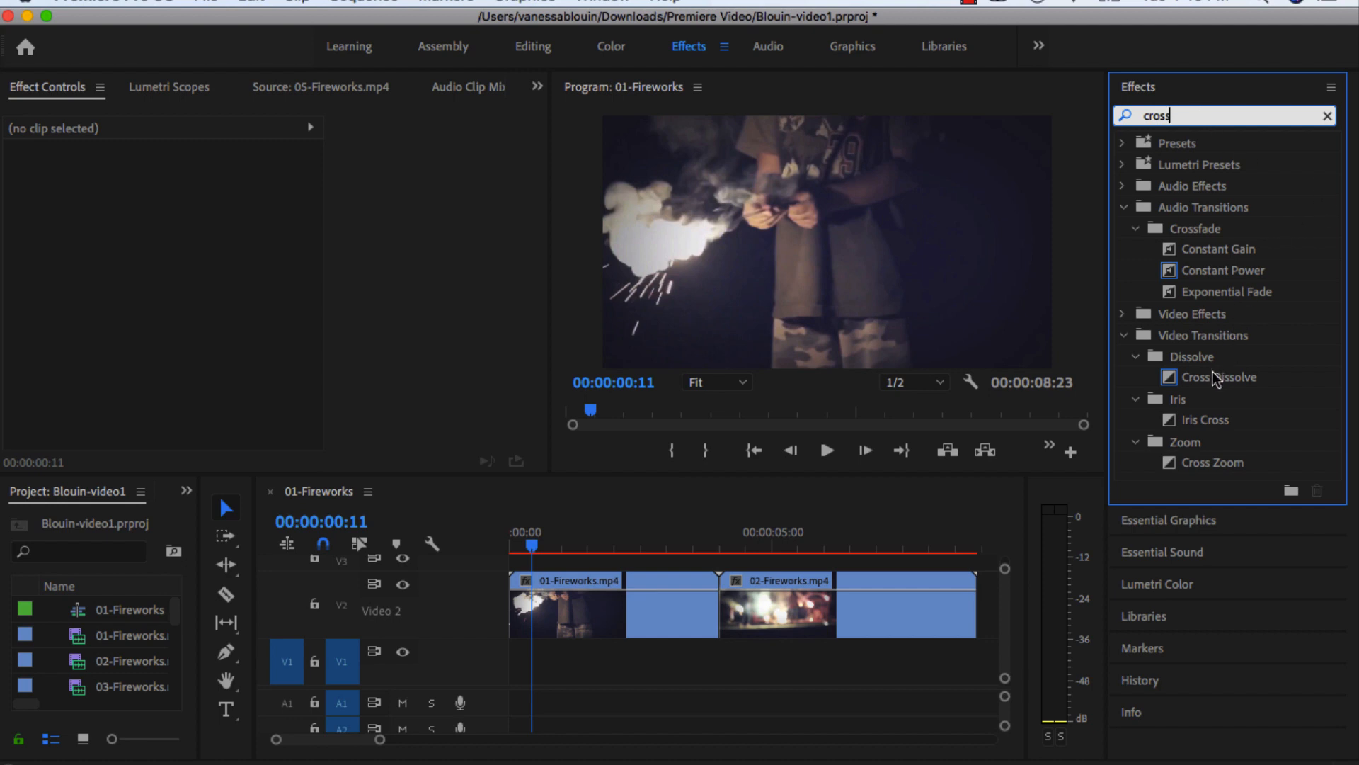
type(" dis")
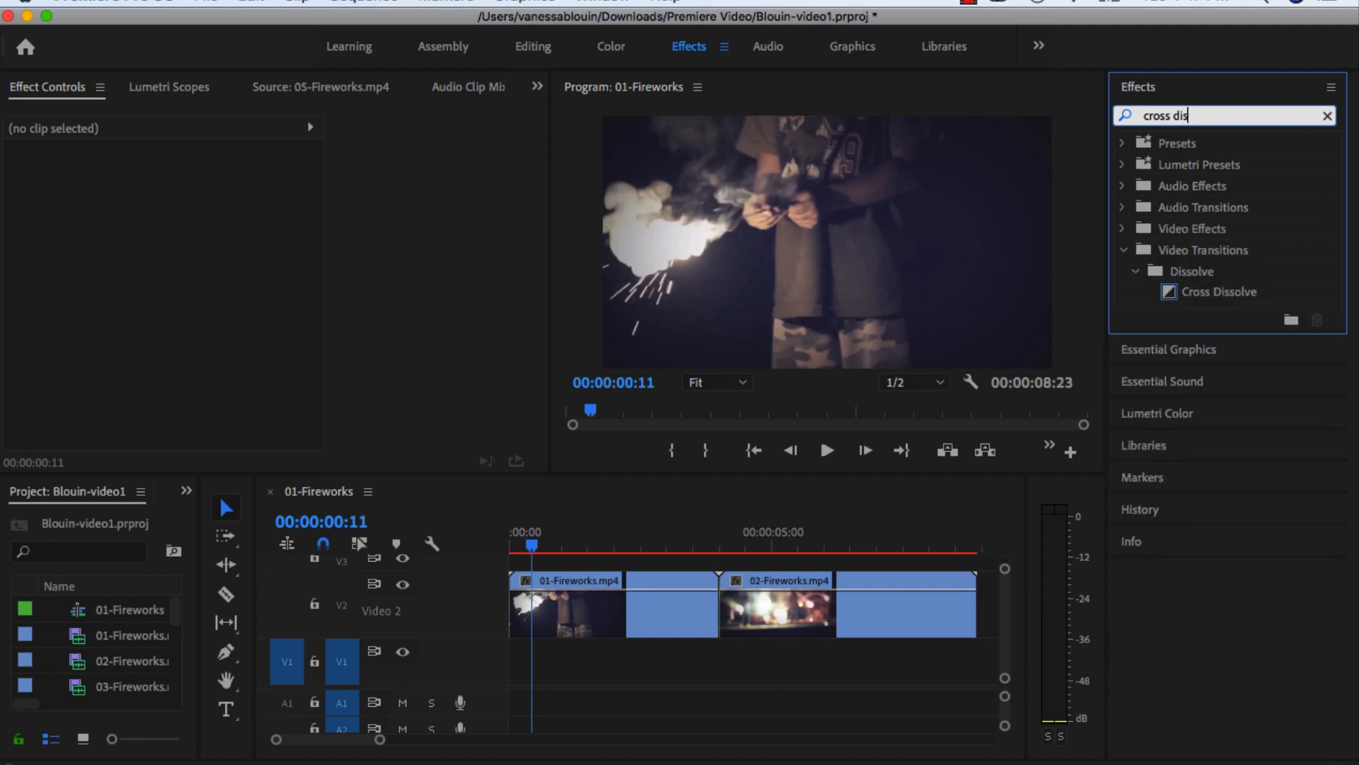
left_click(1230, 292)
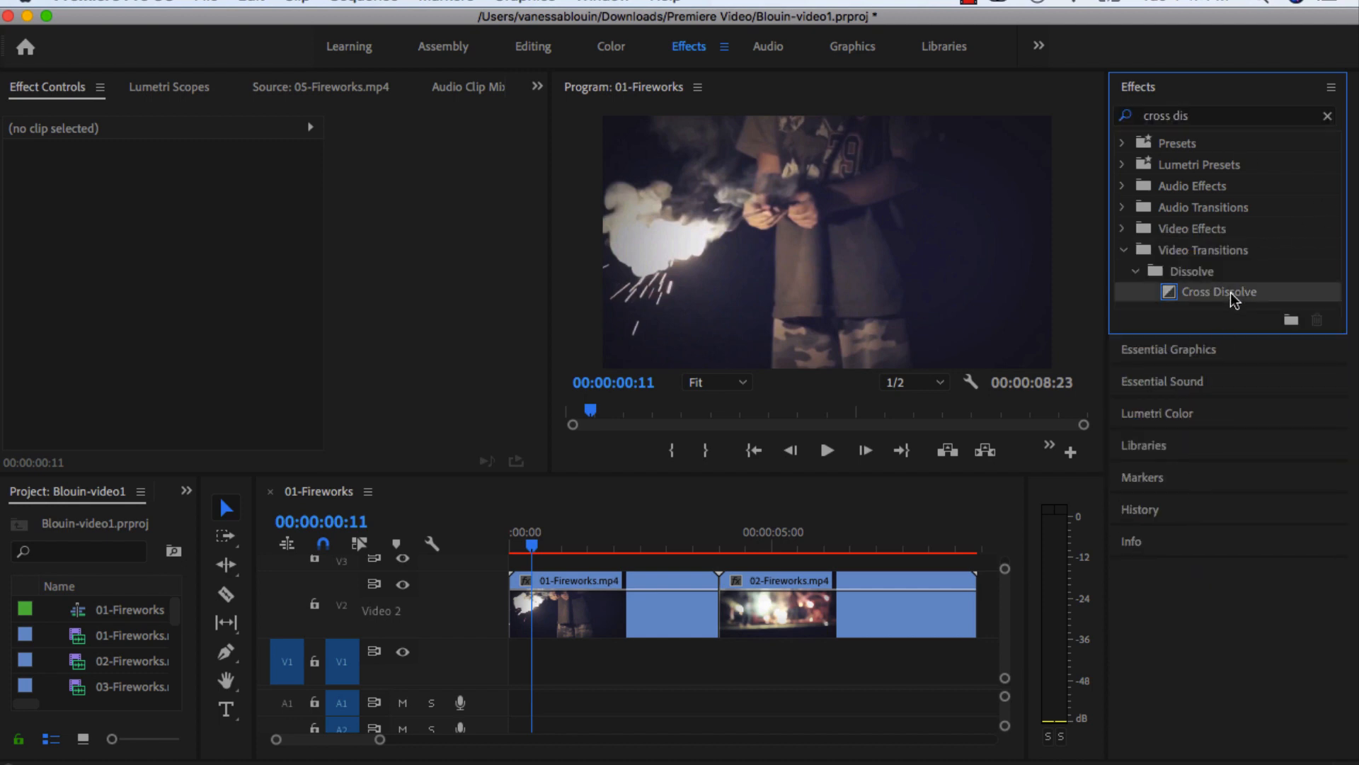
left_click_drag(1170, 296, 735, 613)
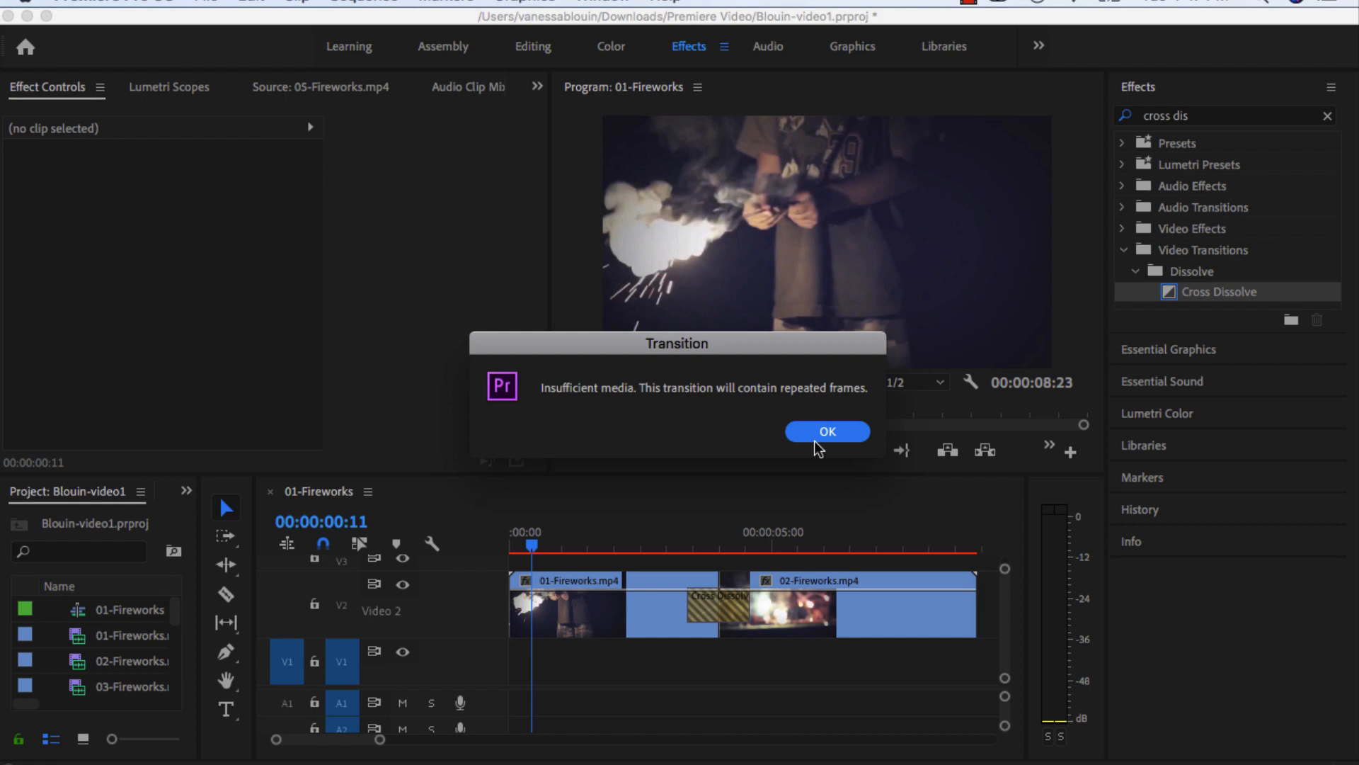
left_click(825, 431)
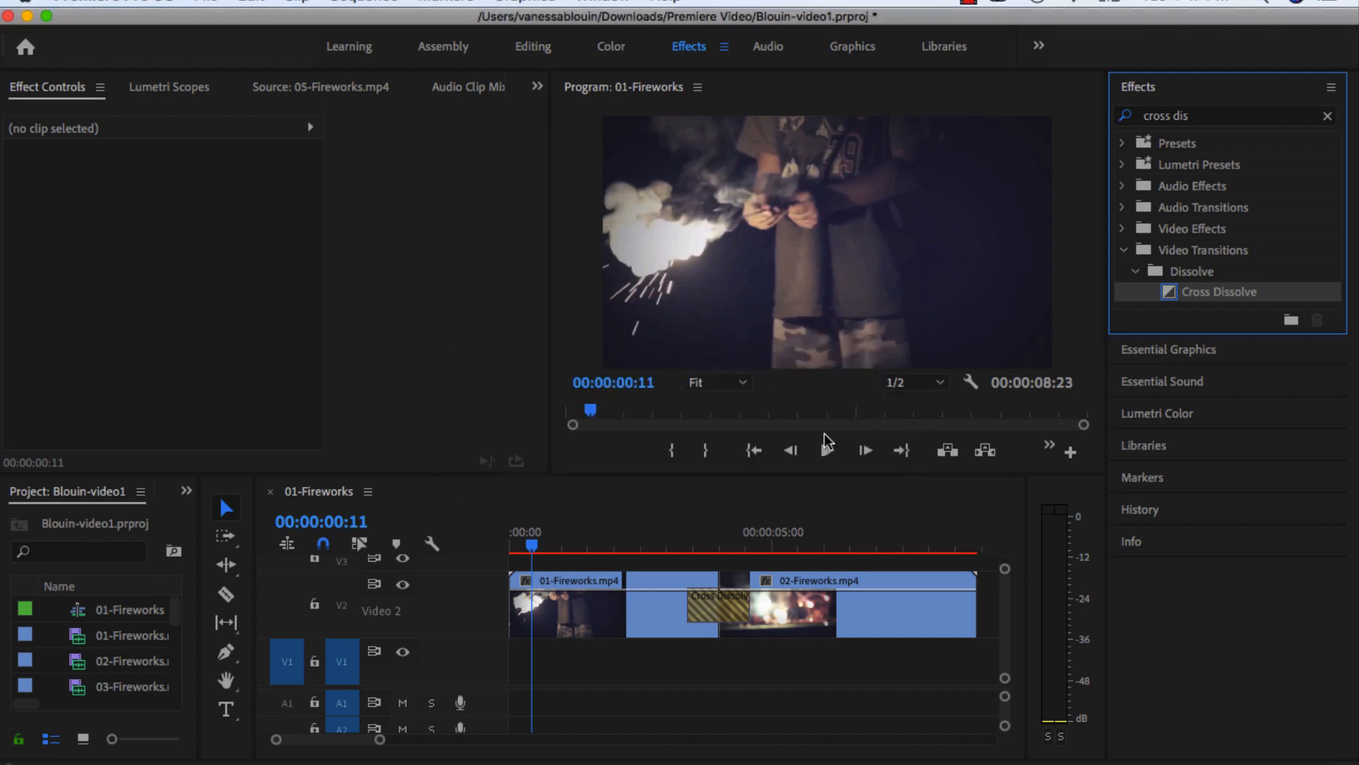
Extend the Cross Dissolve to 00:00:01:14, scrub through it, and trim it to 00:00:00:15 so it ends at the cut.
left_click_drag(533, 545, 691, 543)
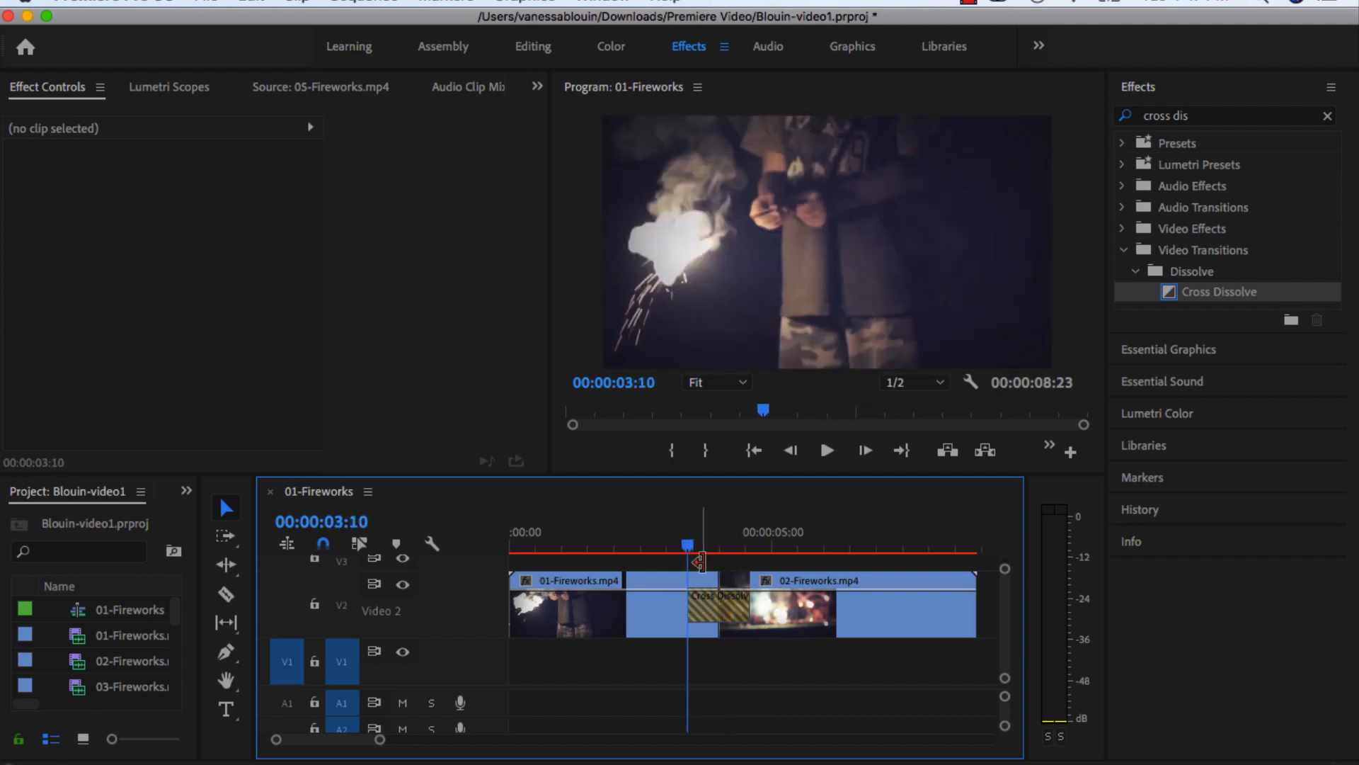
left_click(720, 599)
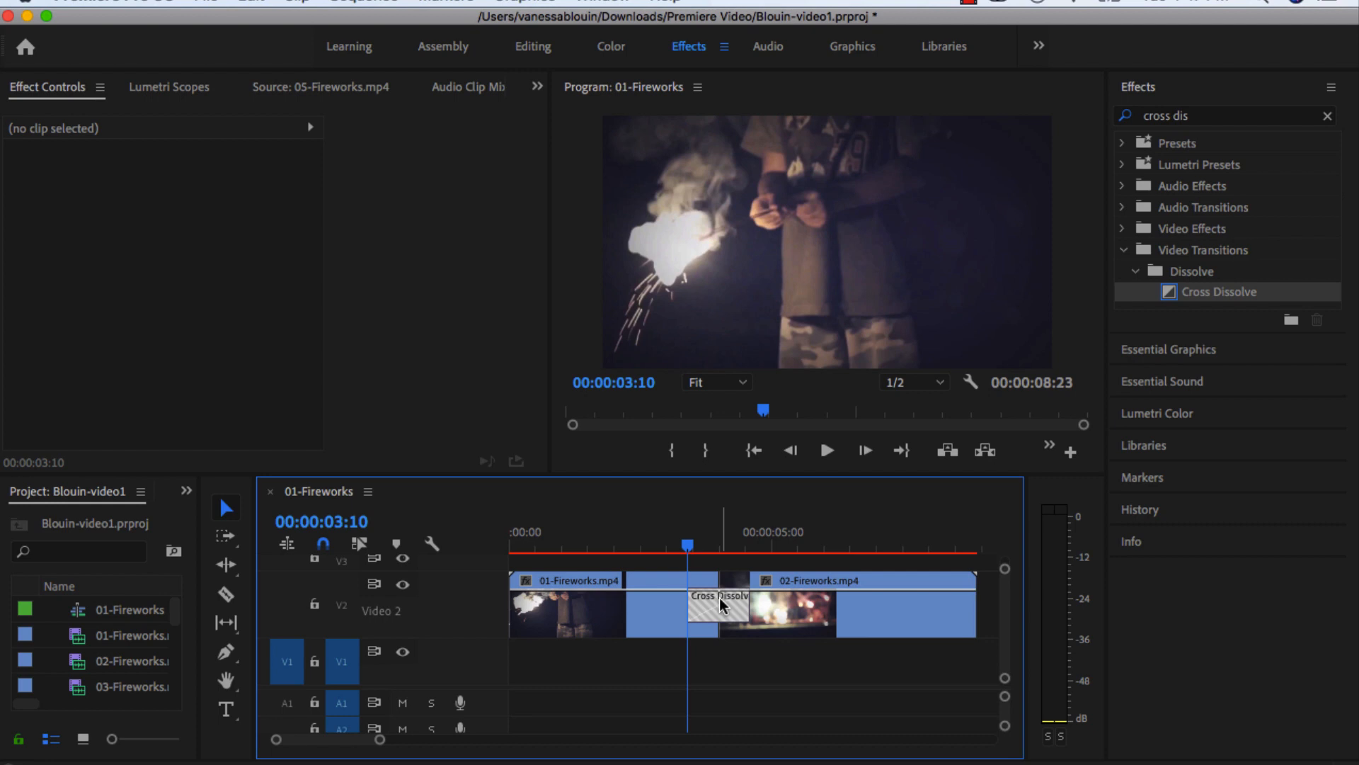
left_click(721, 606)
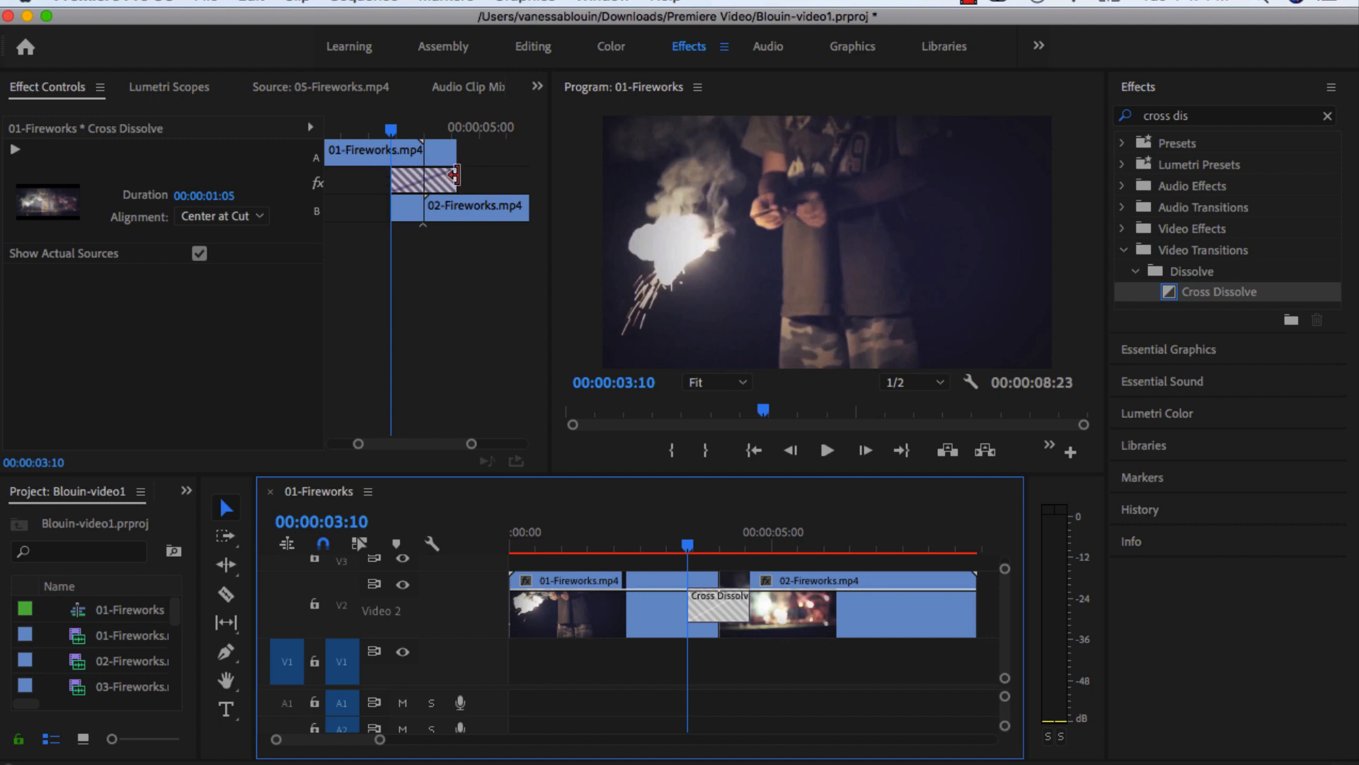
left_click(456, 175)
left_click_drag(456, 175, 481, 175)
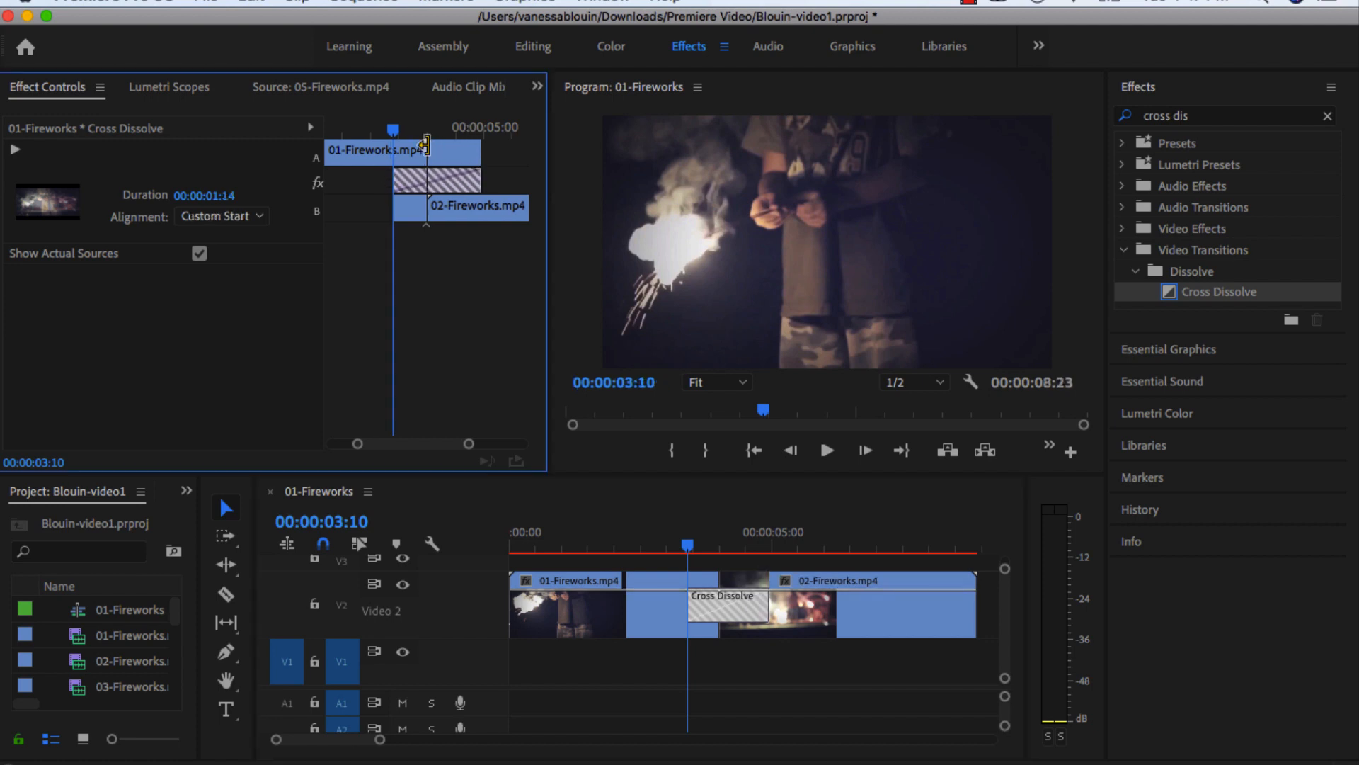
left_click_drag(397, 137, 479, 144)
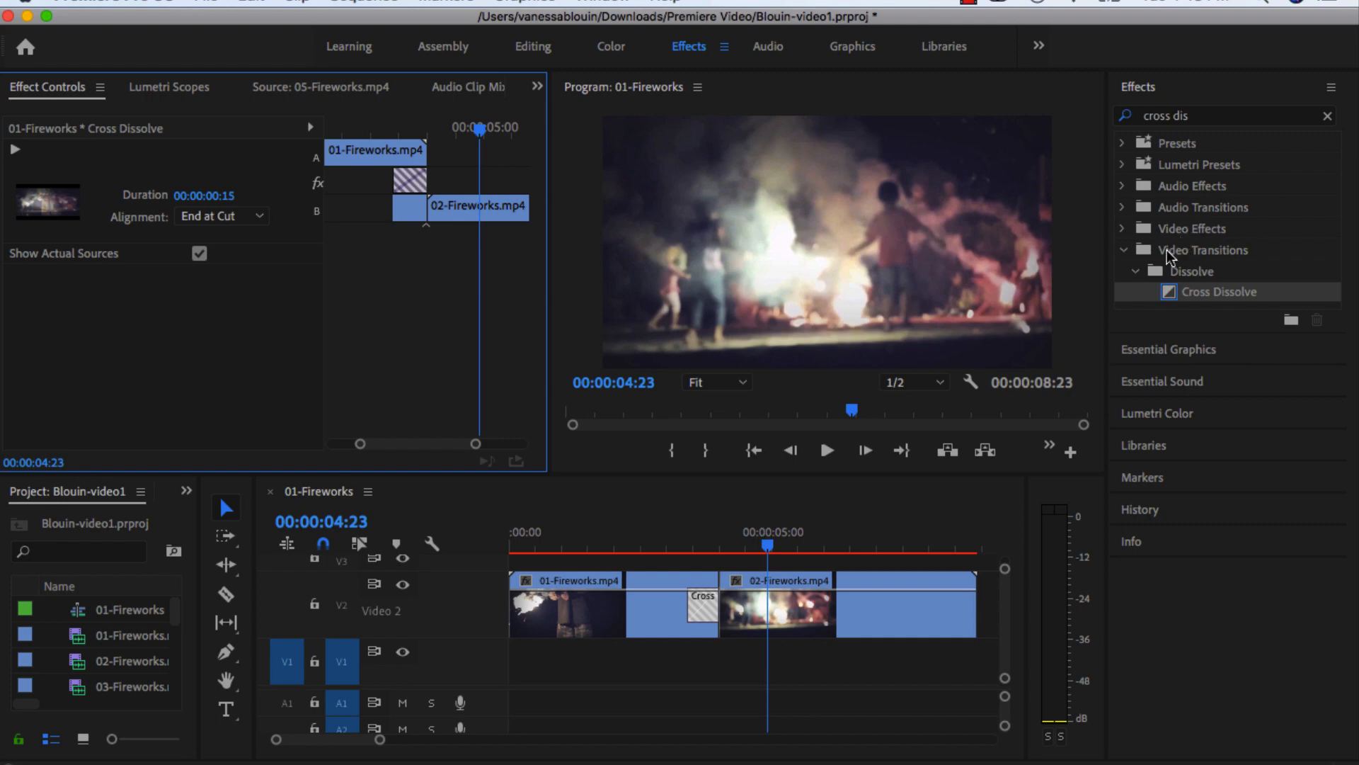
Clear the effects search and replace the Cross Dissolve with the Barn Doors transition from the Wipe video transitions.
left_click(1328, 117)
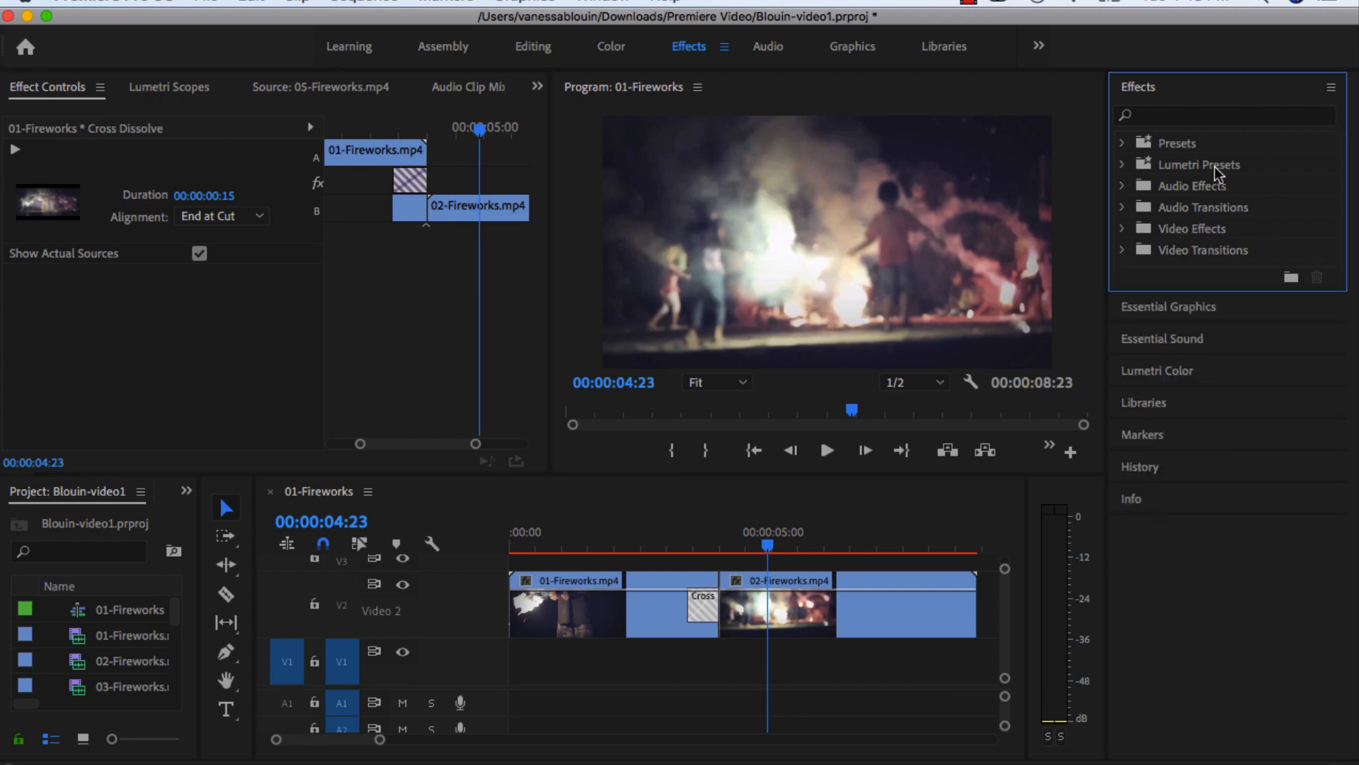
left_click(1124, 250)
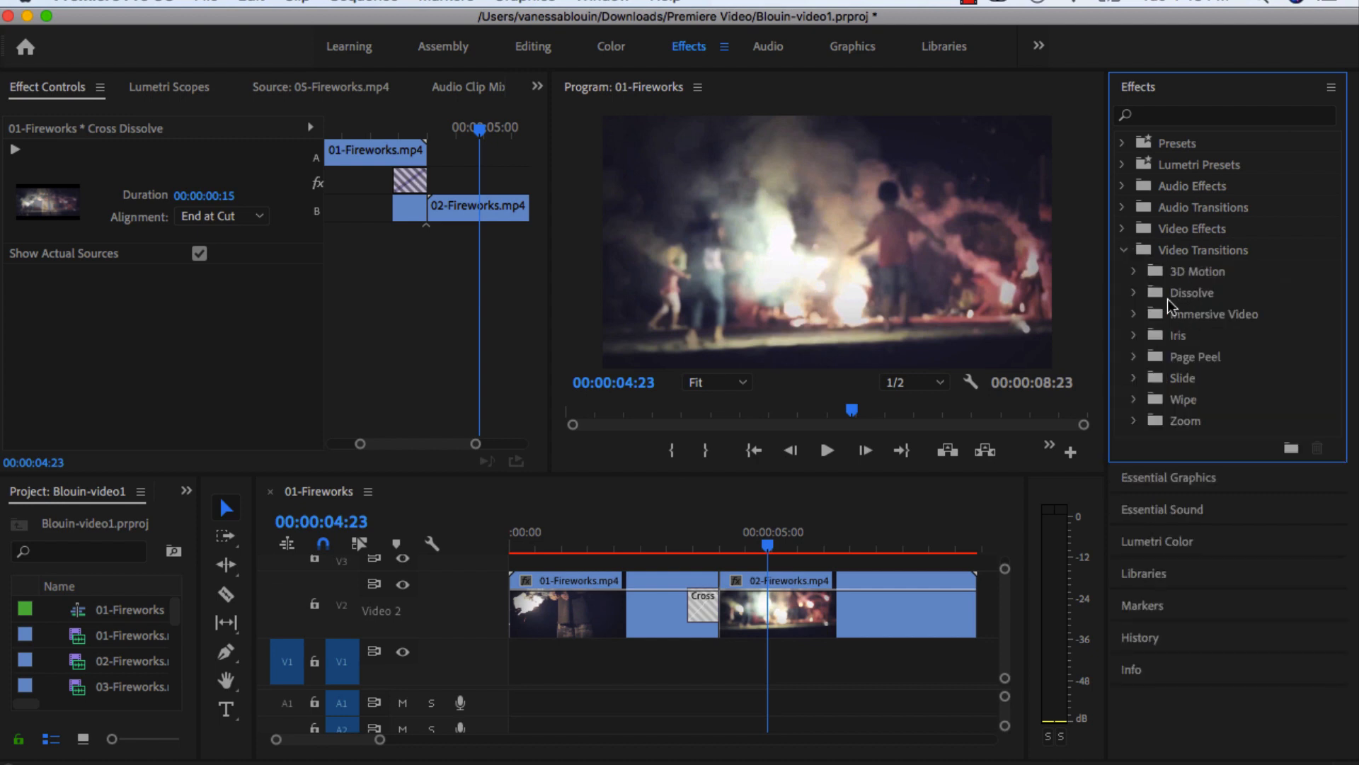
left_click(1134, 401)
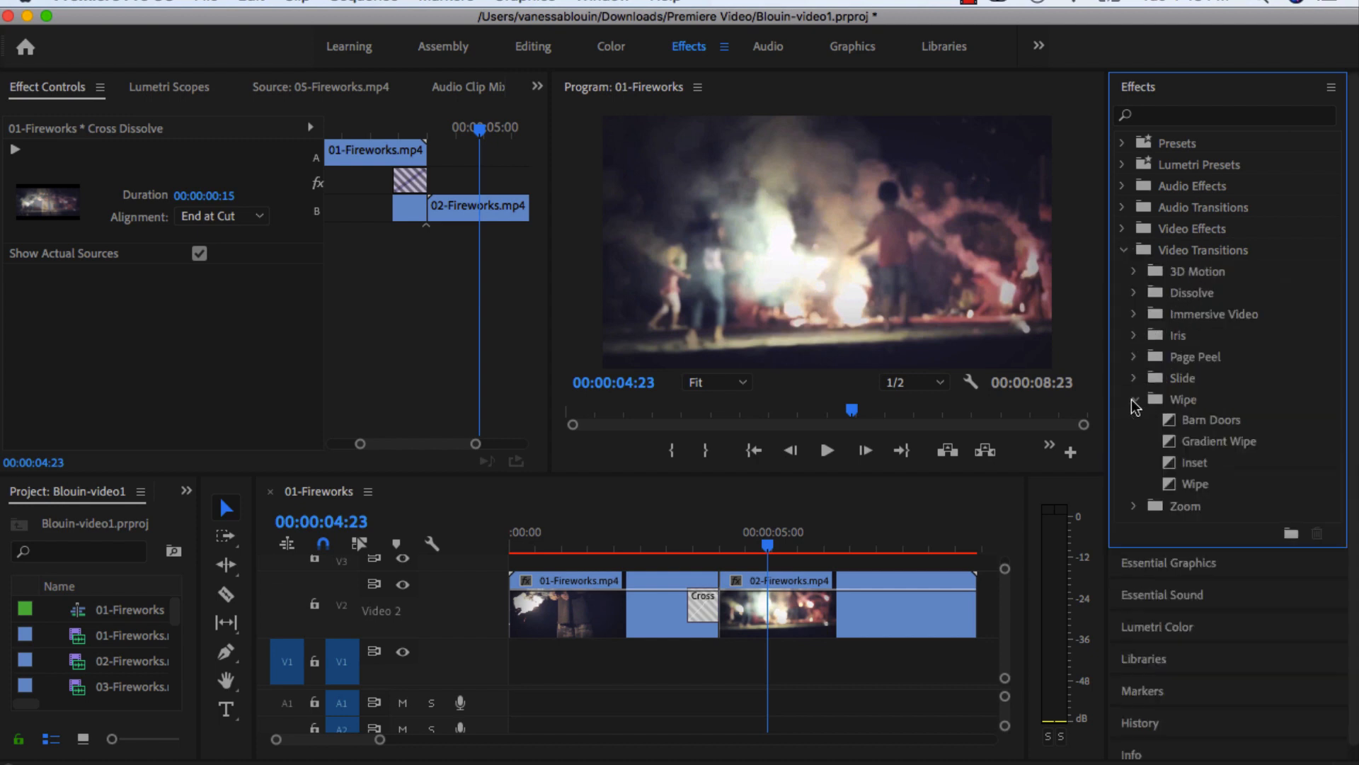
left_click(1194, 423)
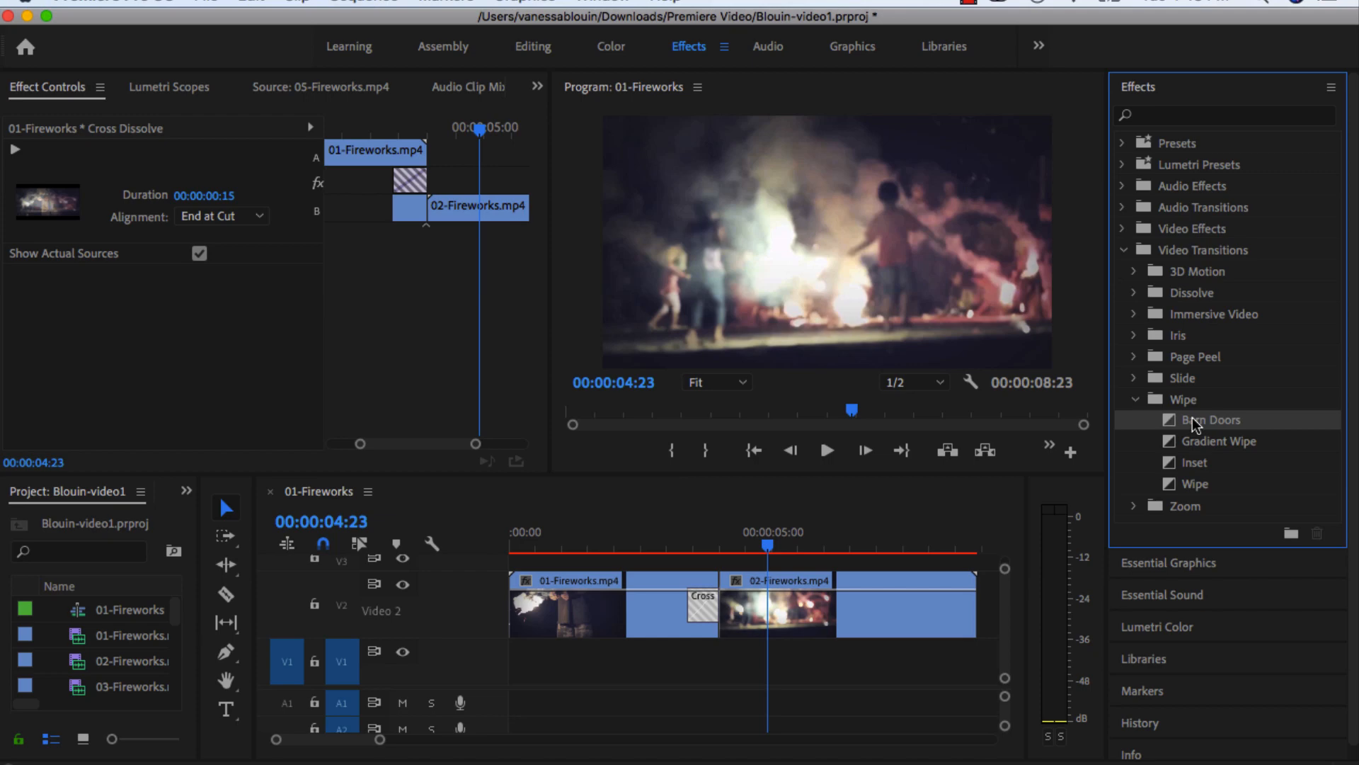
left_click_drag(1194, 423, 714, 622)
left_click(704, 609)
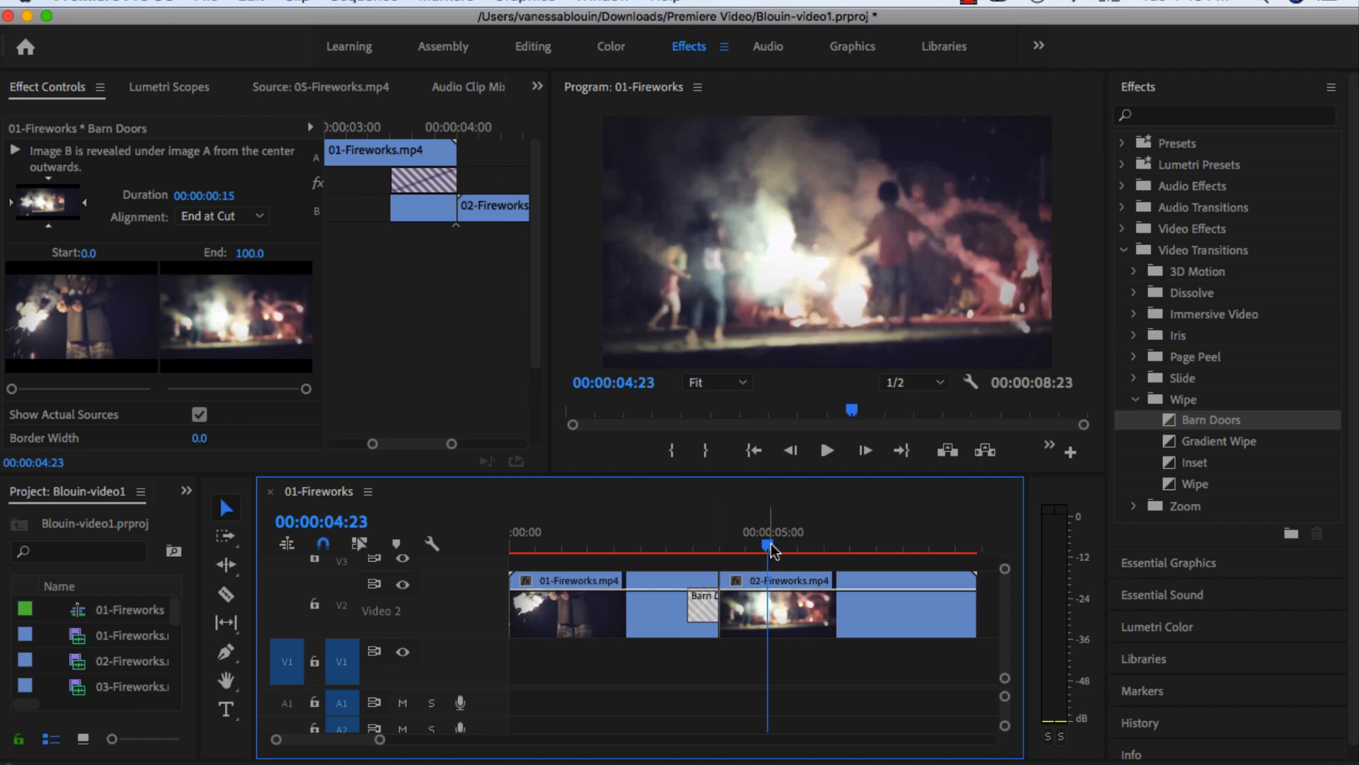
Scrub through the Barn Doors transition to preview it and remove it from the cut between the two clips.
left_click_drag(770, 550, 712, 569)
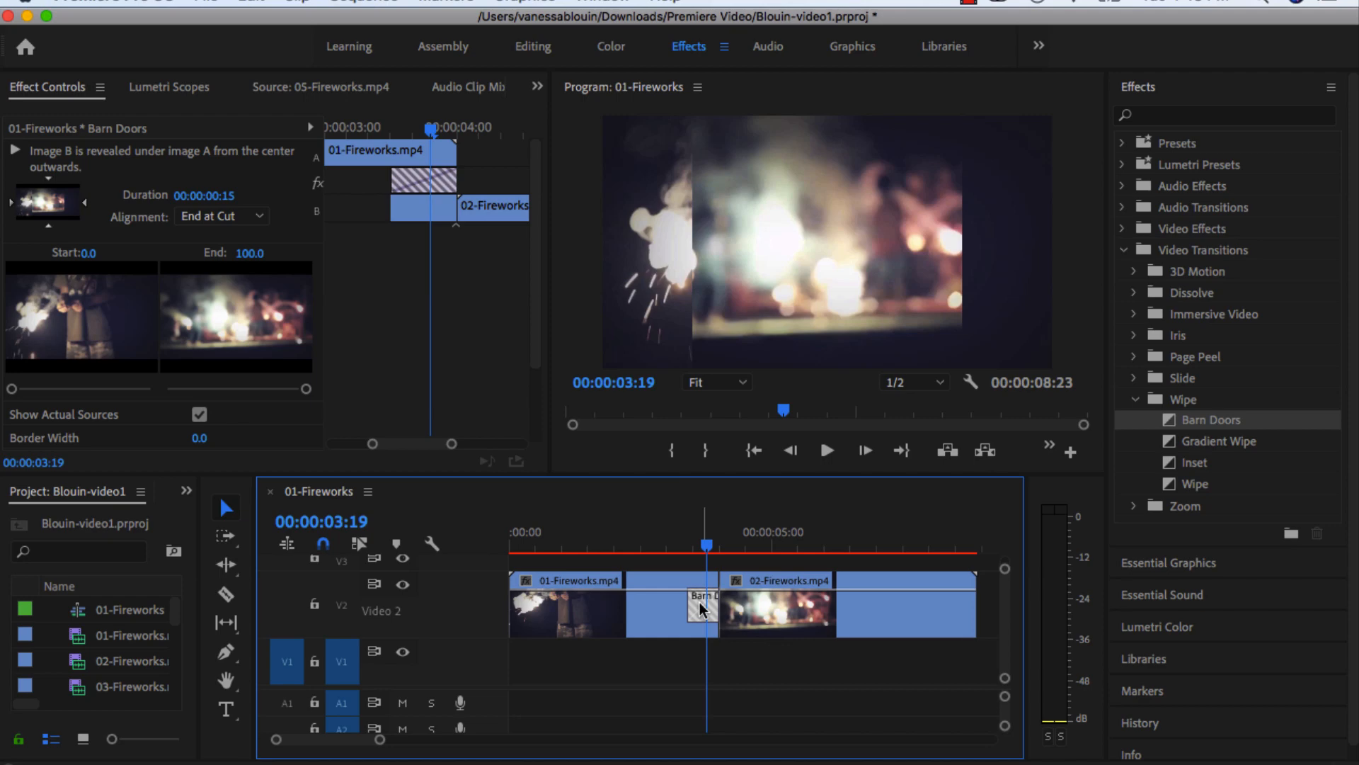
key("Delete")
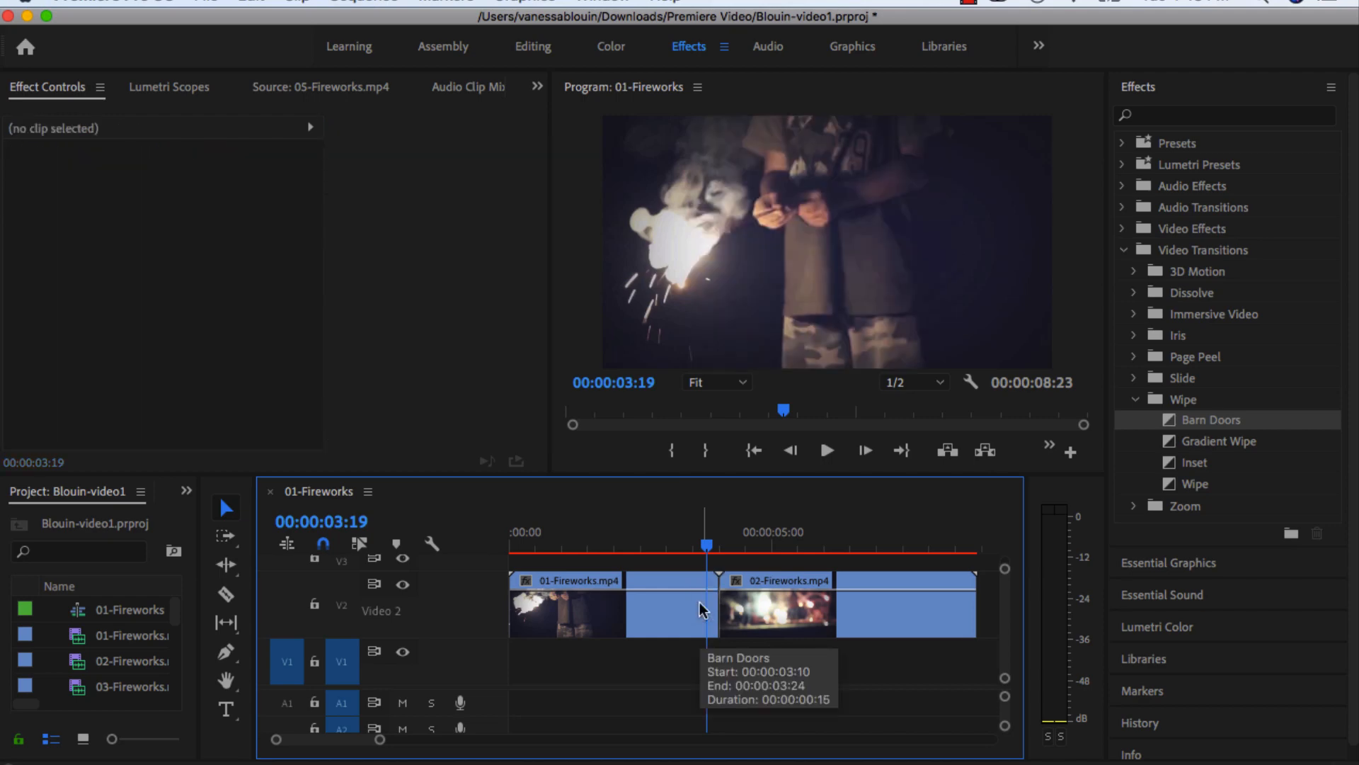